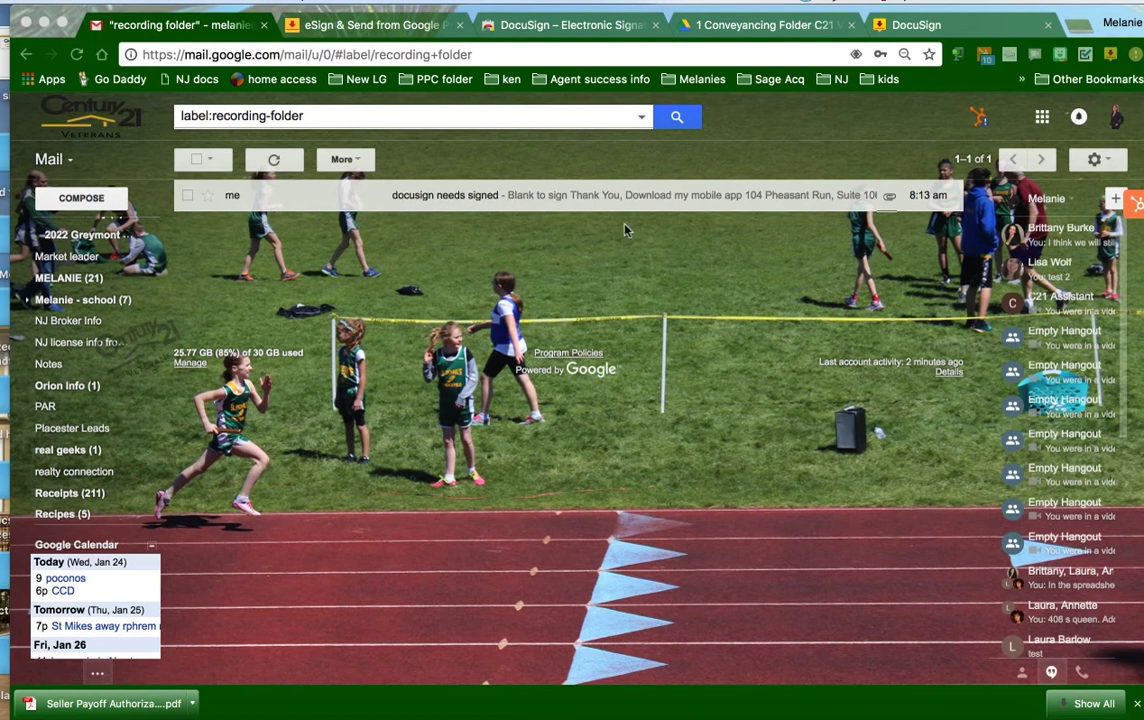
- Browse the DocuSign for Google overview page, then go to the Gmail extension's store listing
left_click(405, 28)
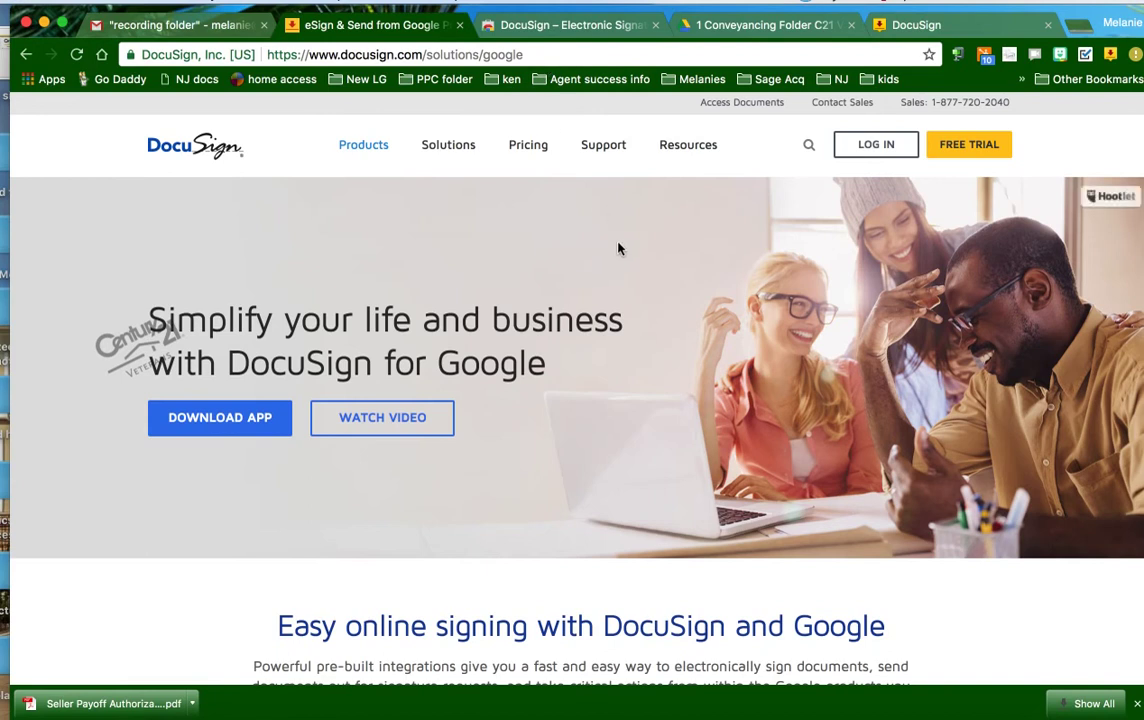
scroll(620, 328, "down", 1)
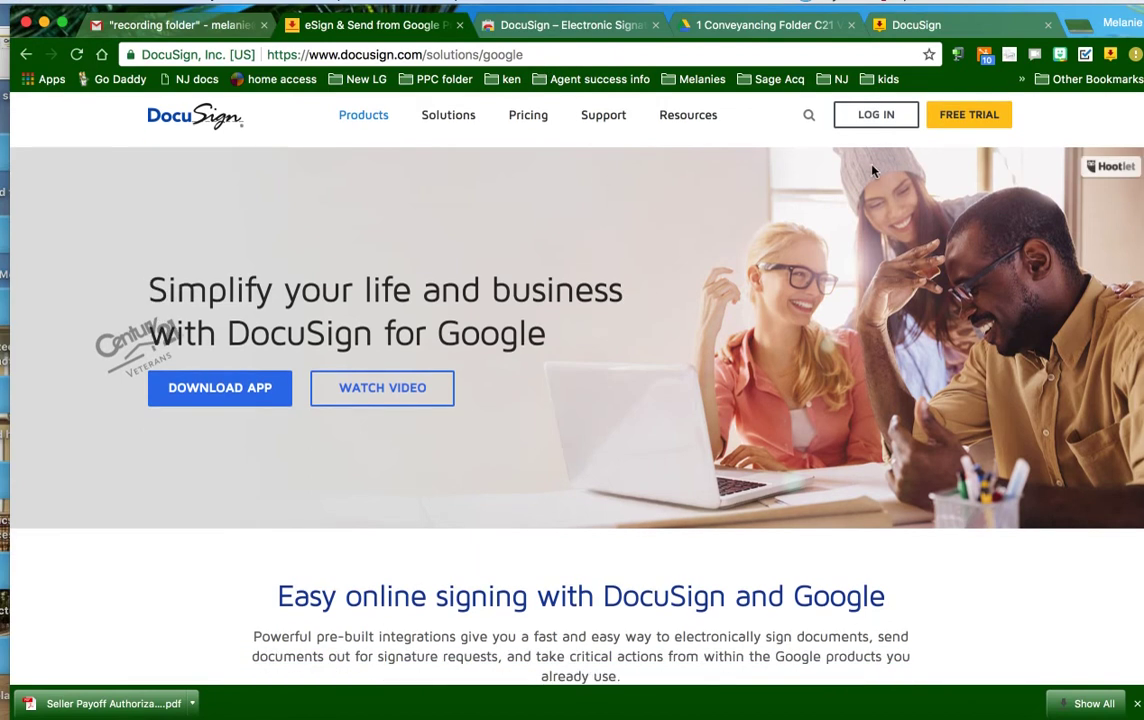
scroll(400, 492, "down", 5)
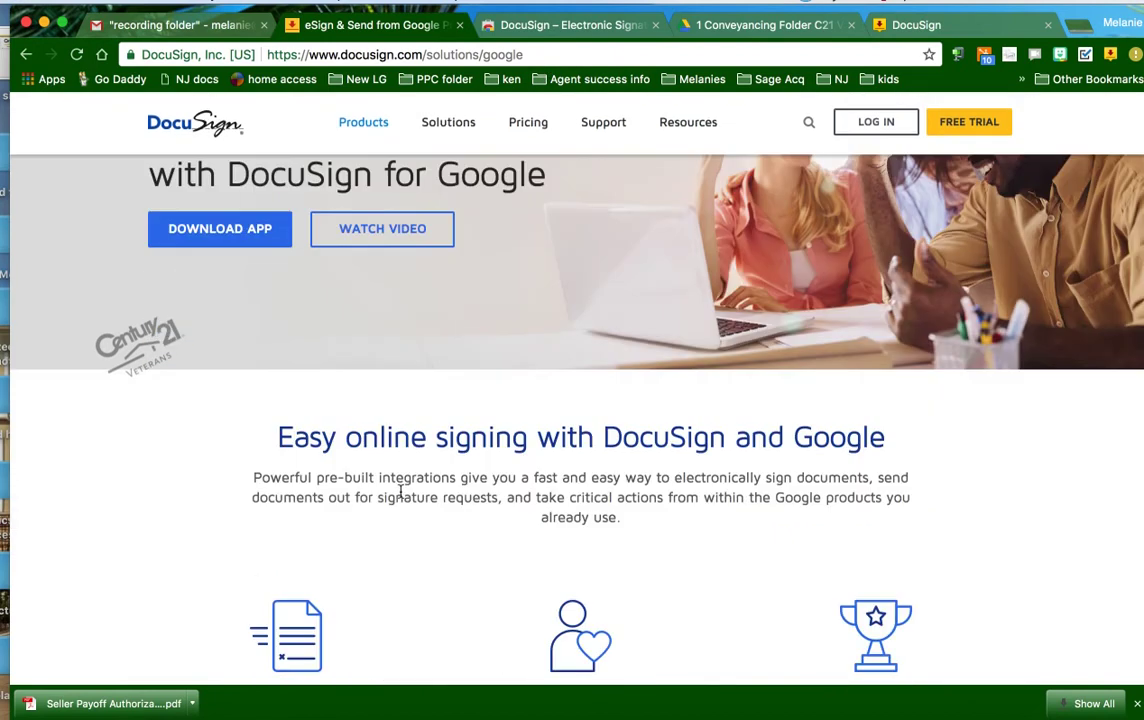
scroll(466, 462, "up", 6)
scroll(465, 462, "down", 1)
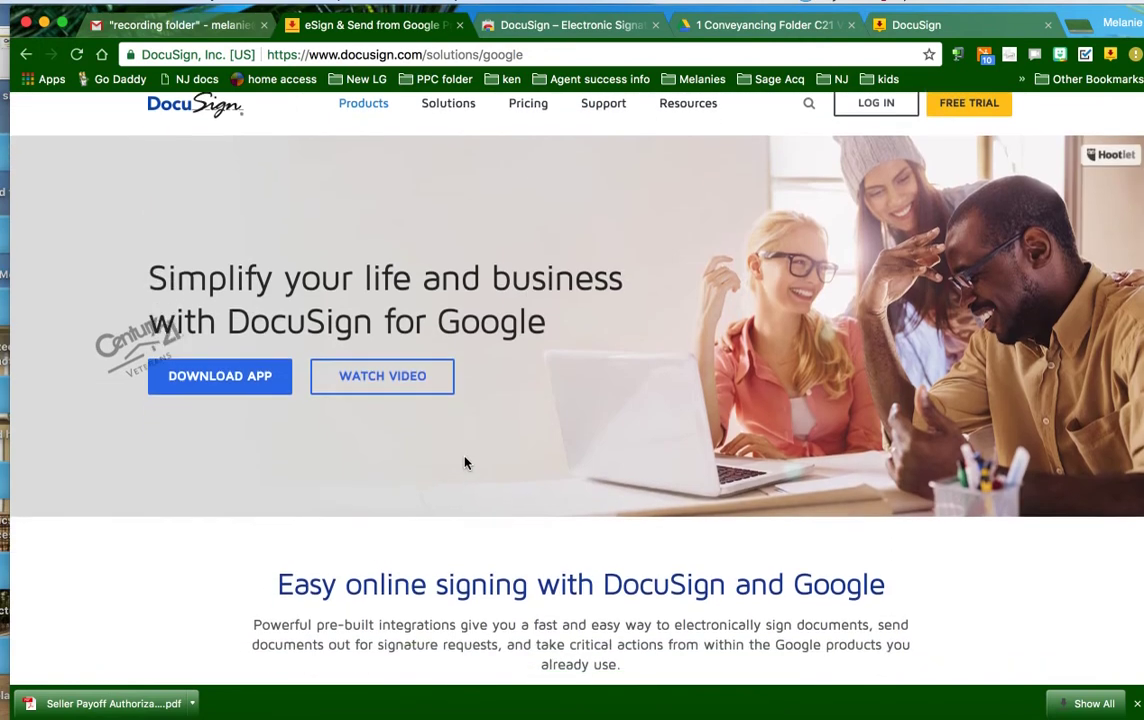
scroll(465, 462, "down", 3)
scroll(465, 462, "up", 3)
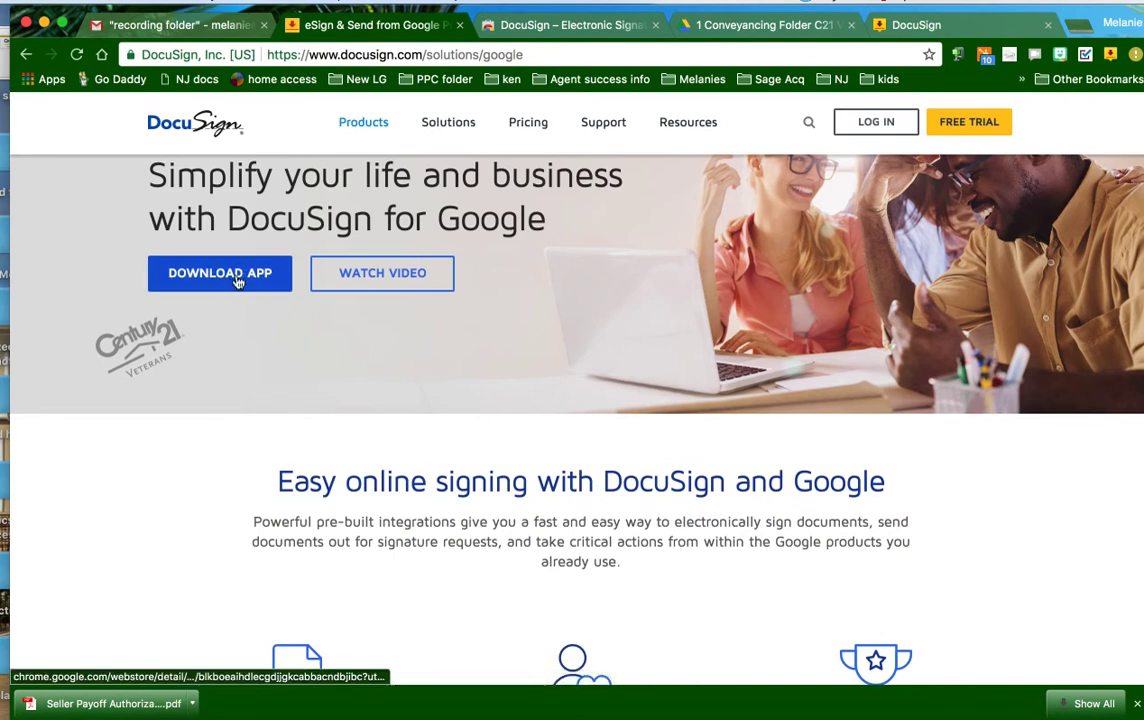
left_click(565, 33)
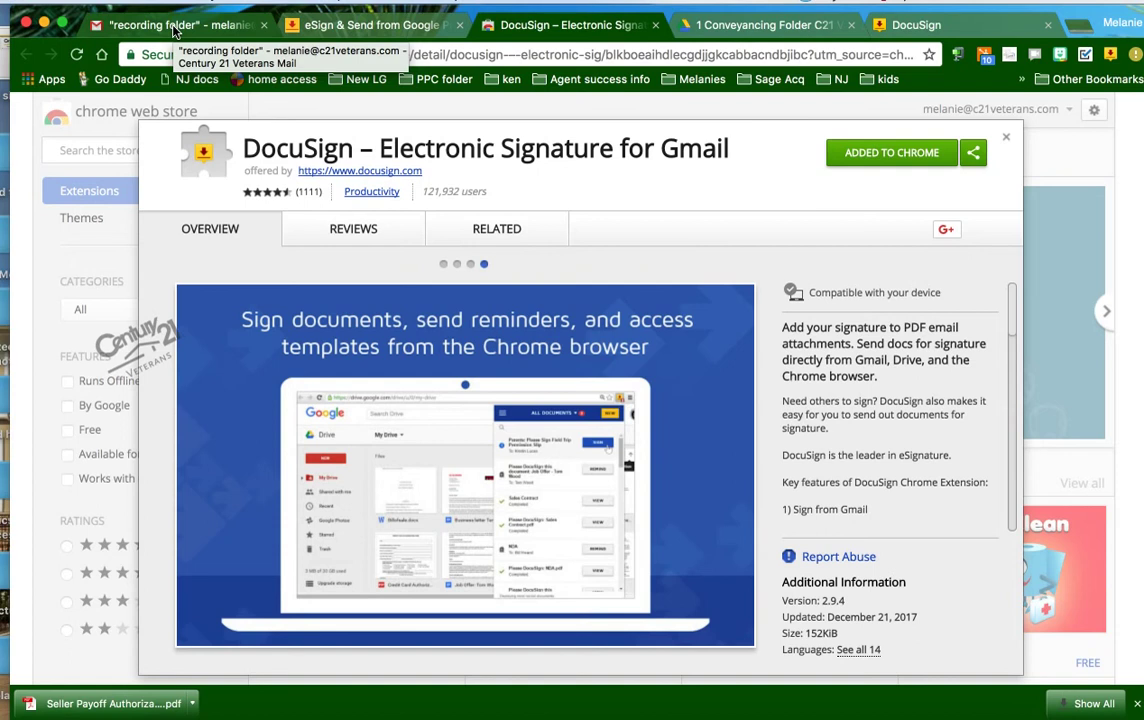
- Return to Gmail's recording folder showing the 'docusign needs signed' email
left_click(174, 28)
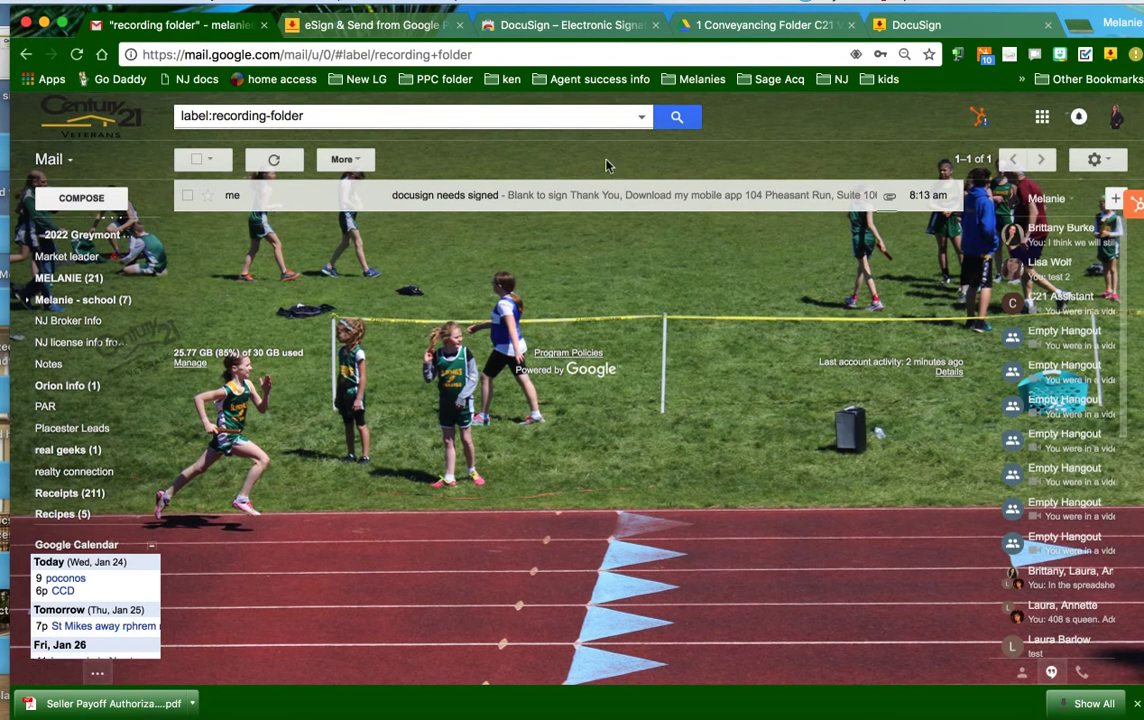
- Open the 'docusign needs signed' email and send its Seller Payoff Authorization PDF to DocuSign
left_click(594, 194)
scroll(638, 498, "down", 2)
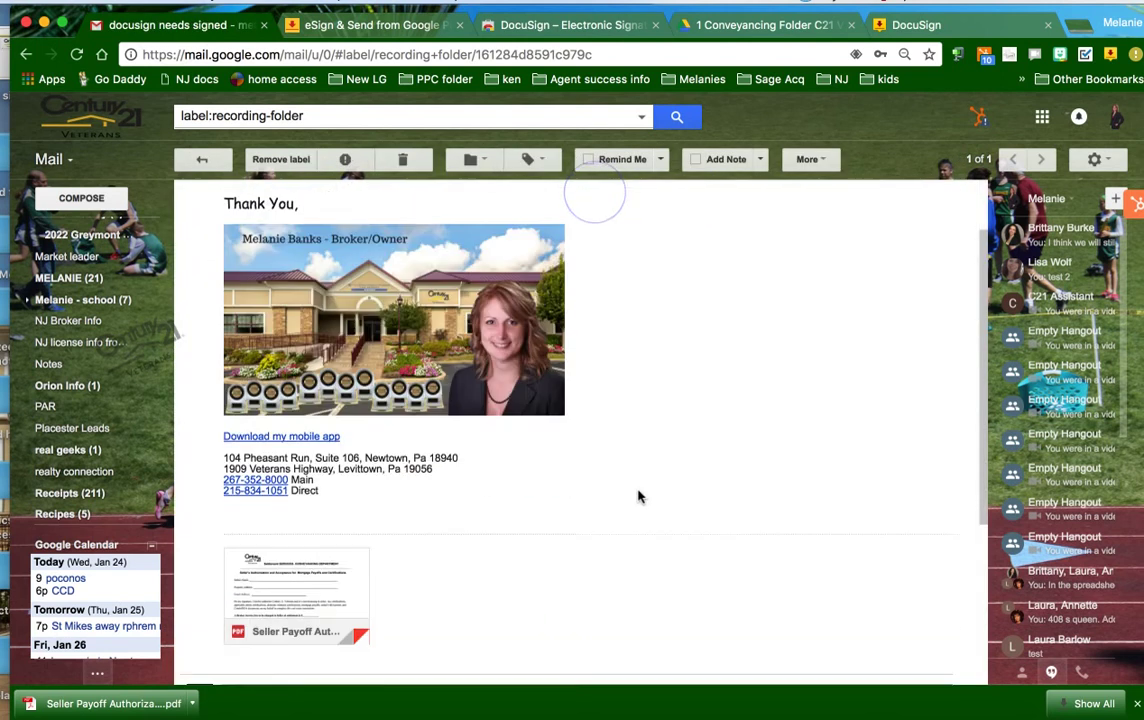
scroll(638, 498, "down", 2)
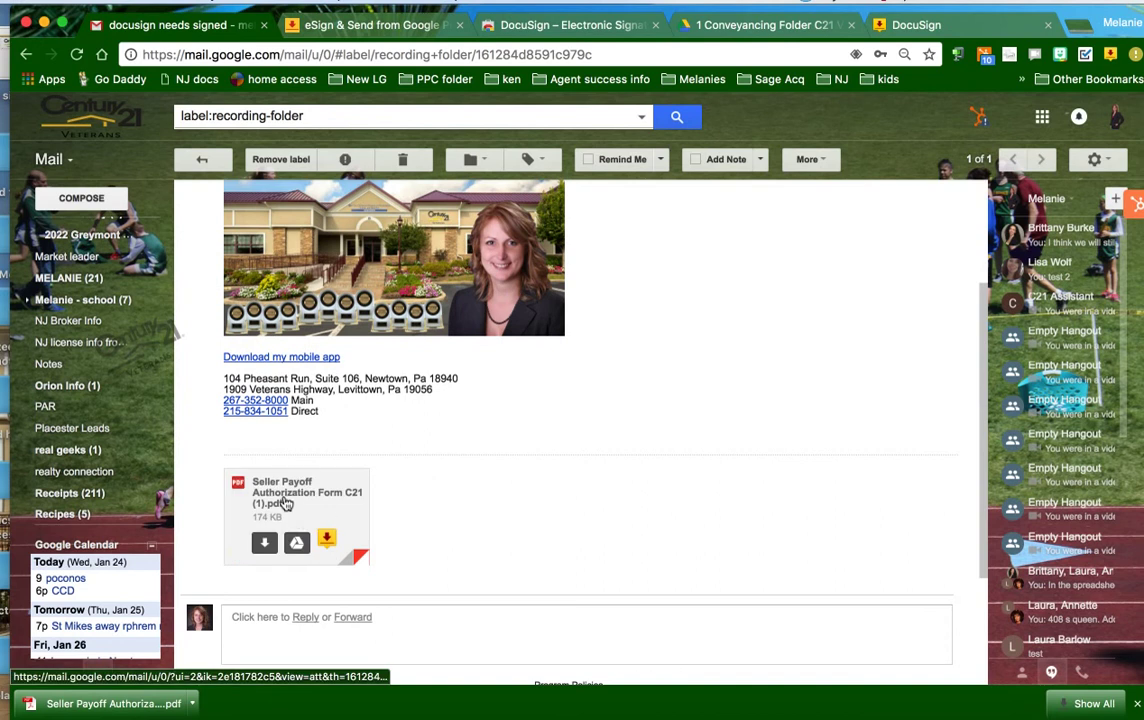
mouse_move(296, 515)
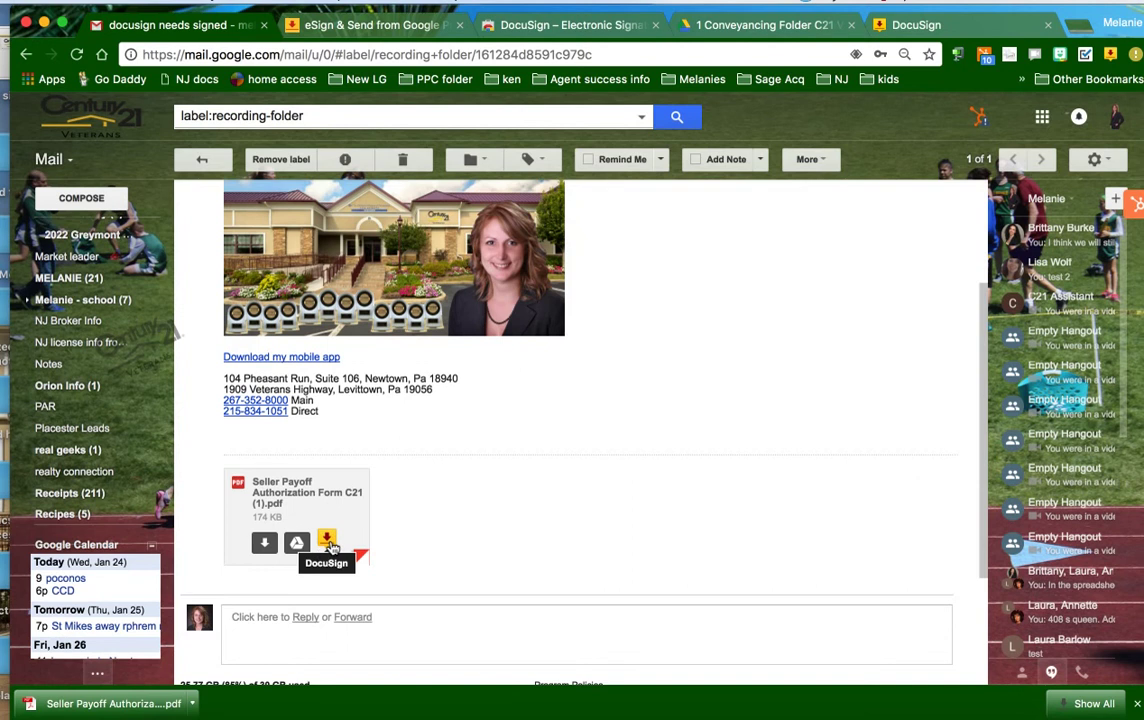
left_click(330, 545)
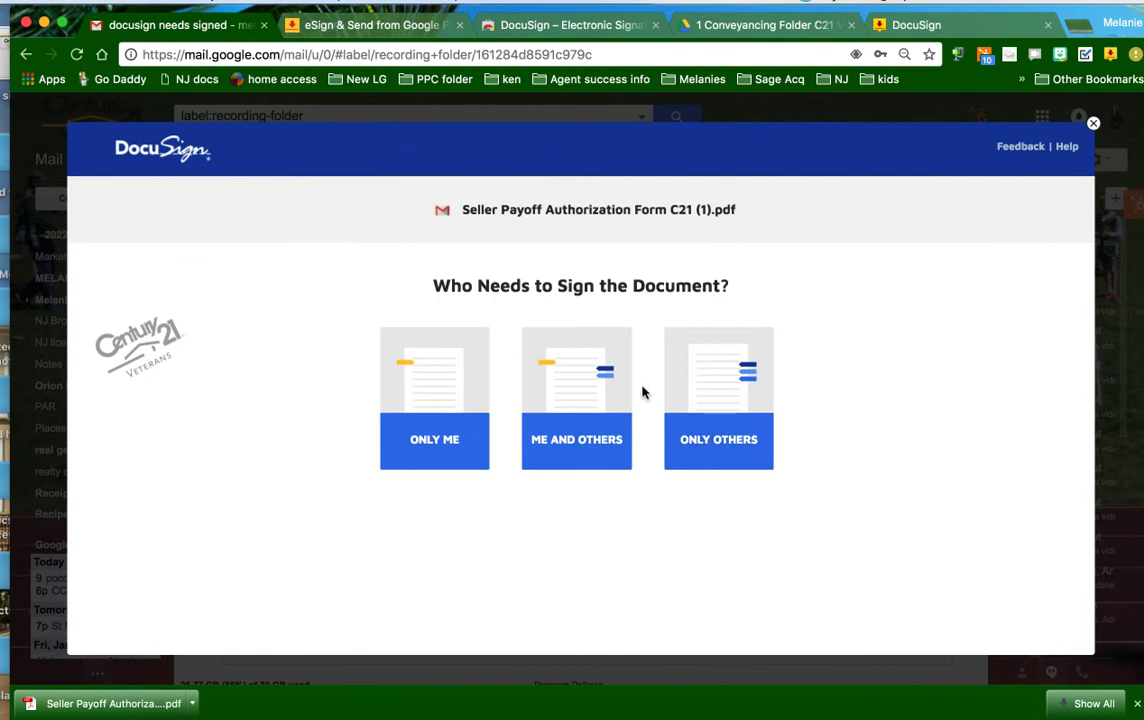
- Choose 'Only Others' as who needs to sign the payoff form
left_click(689, 405)
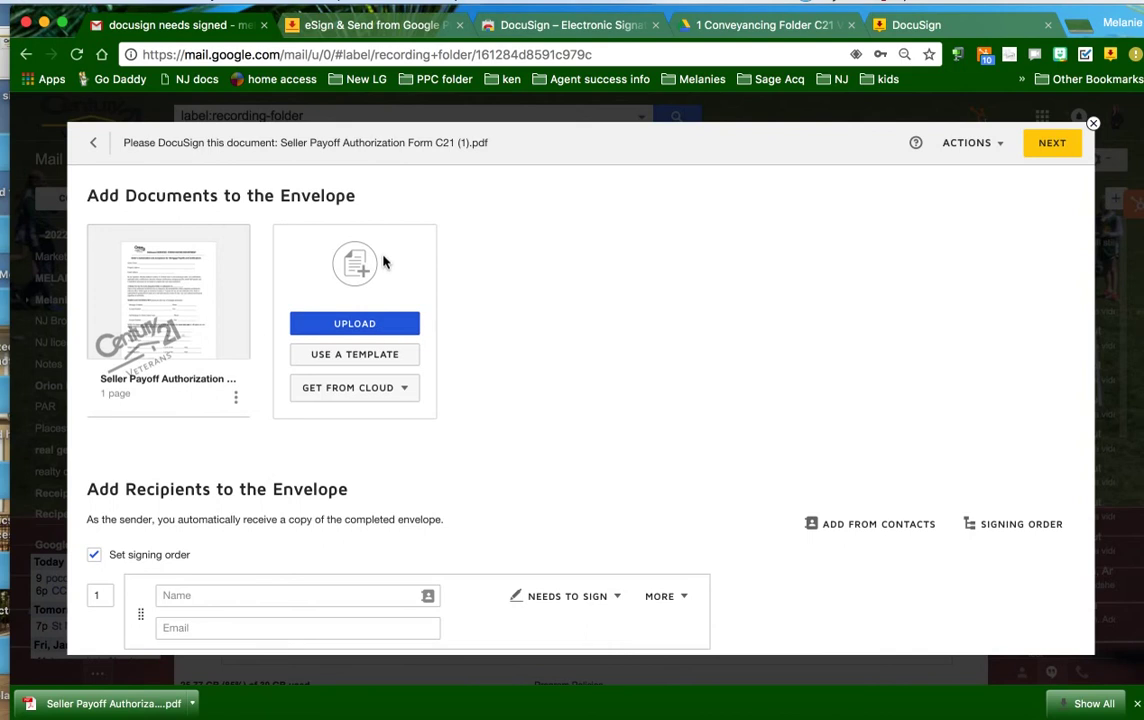
mouse_move(354, 320)
mouse_move(168, 291)
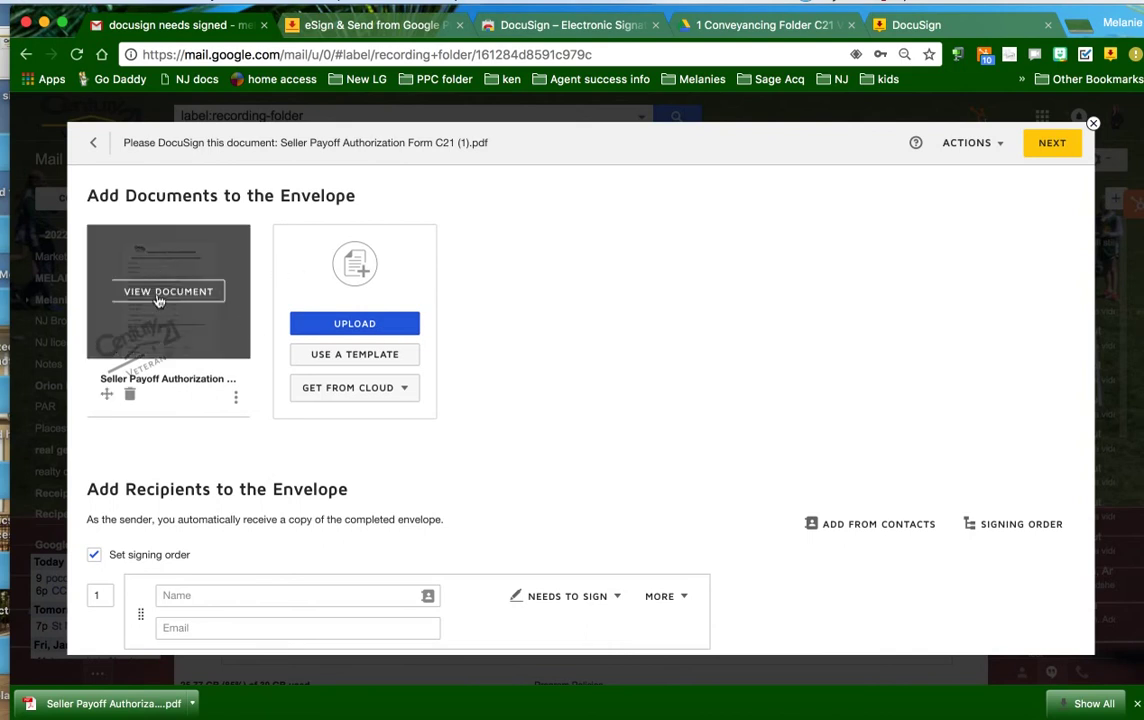
- Enter the first recipient's name and email, change the name to 'test', and disable signing order
scroll(300, 505, "down", 3)
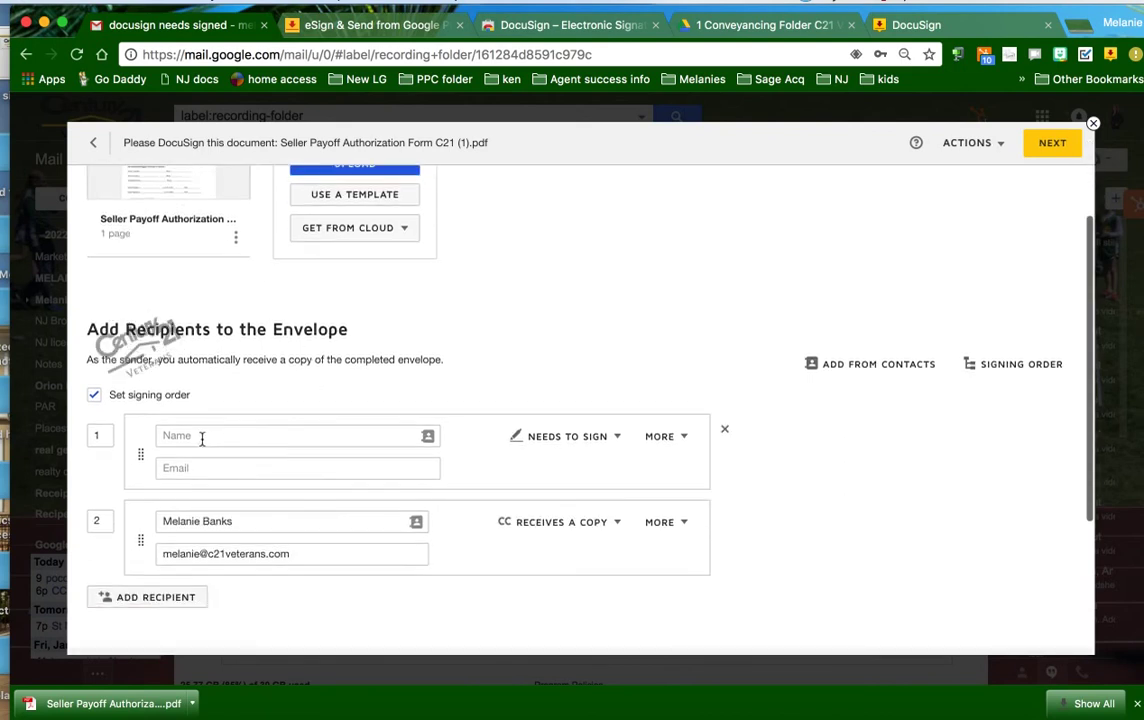
left_click(241, 433)
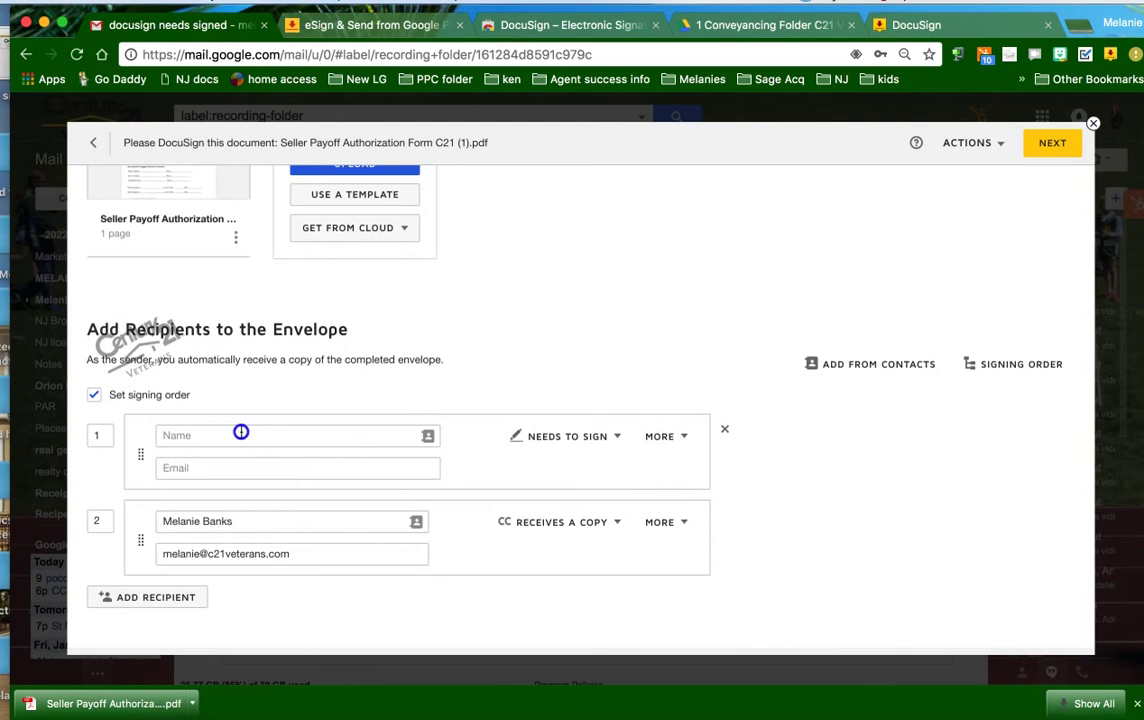
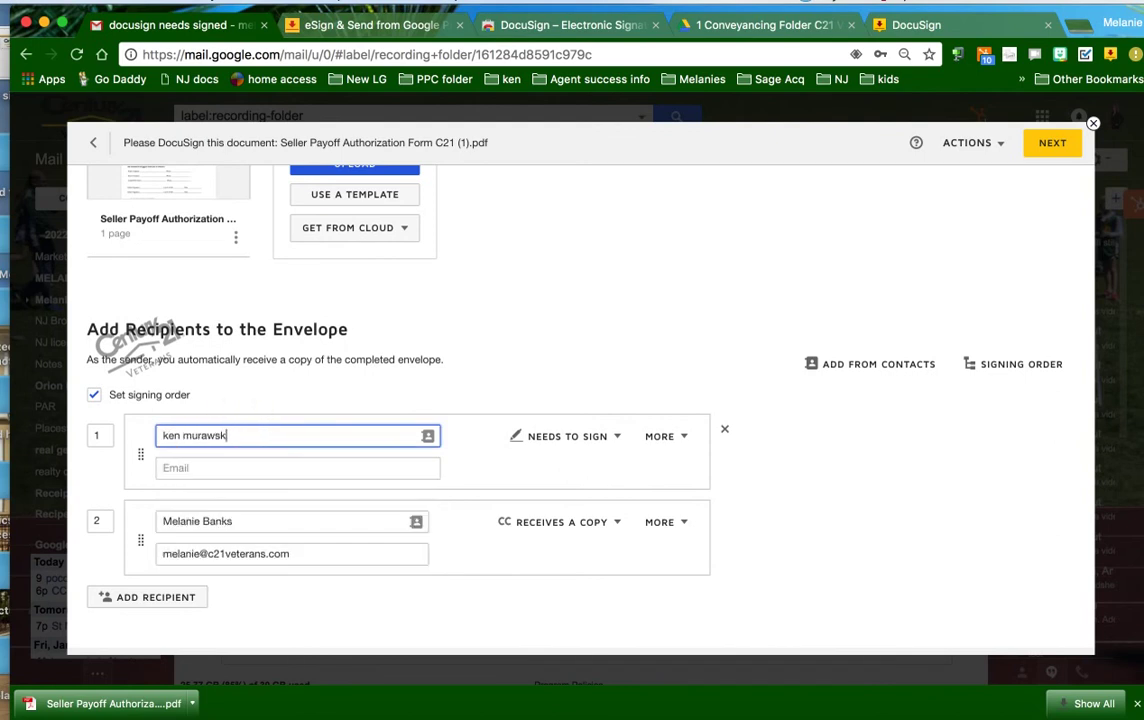
key("Tab")
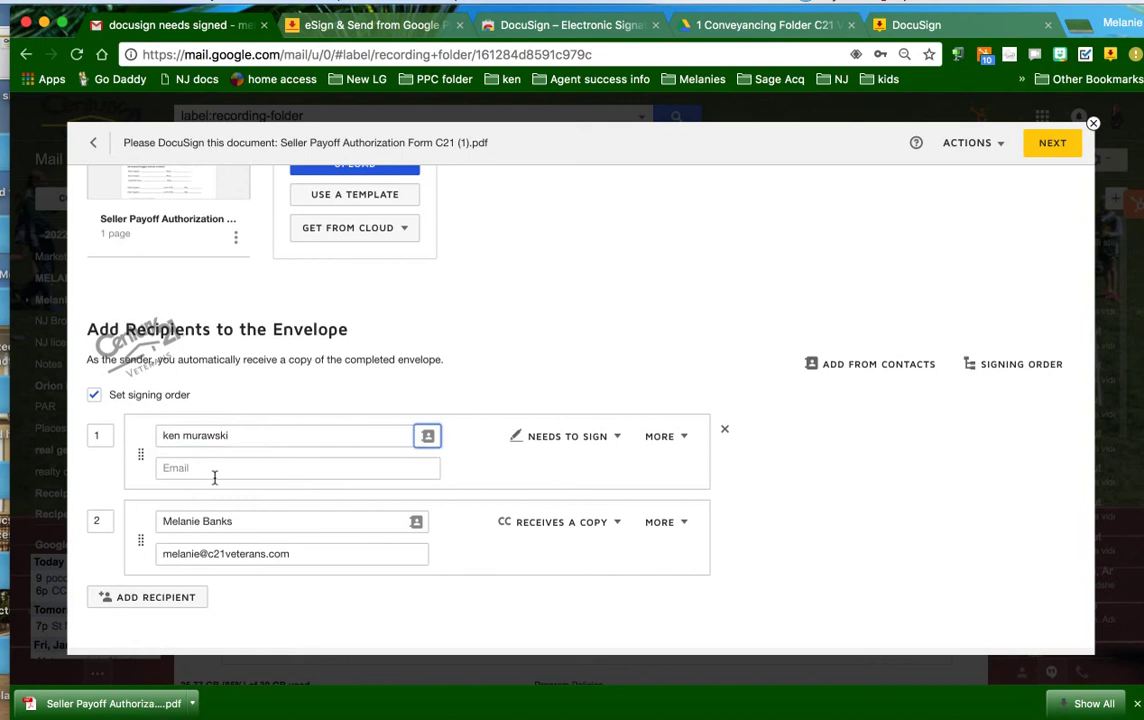
left_click(214, 468)
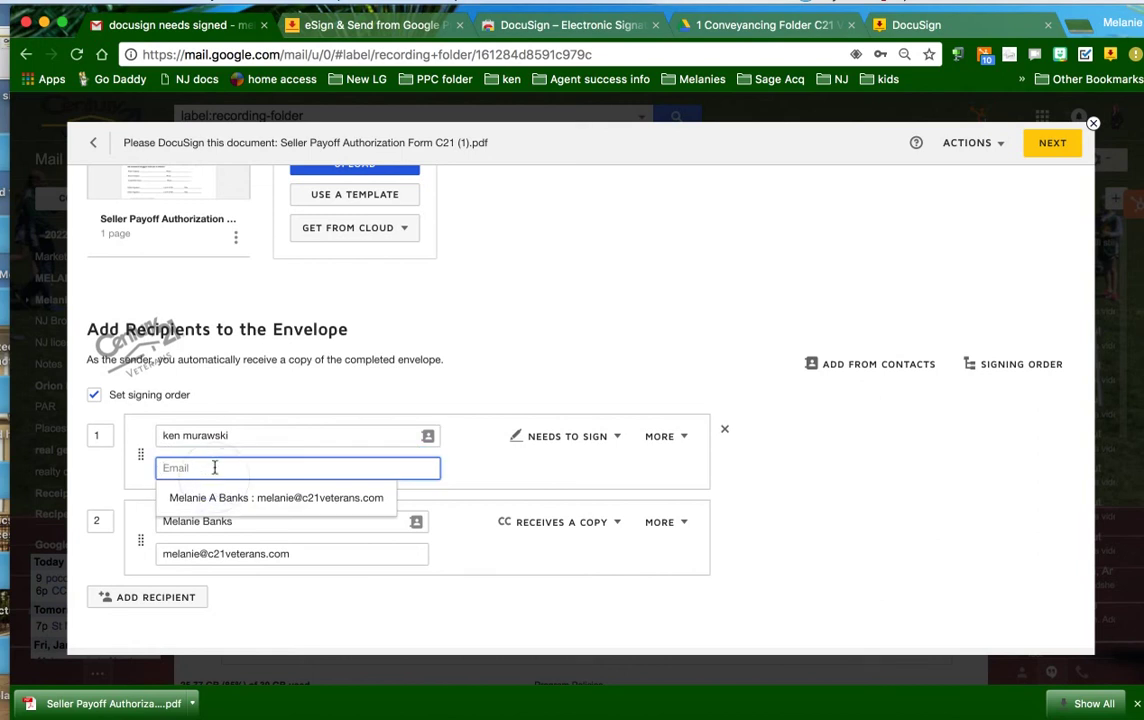
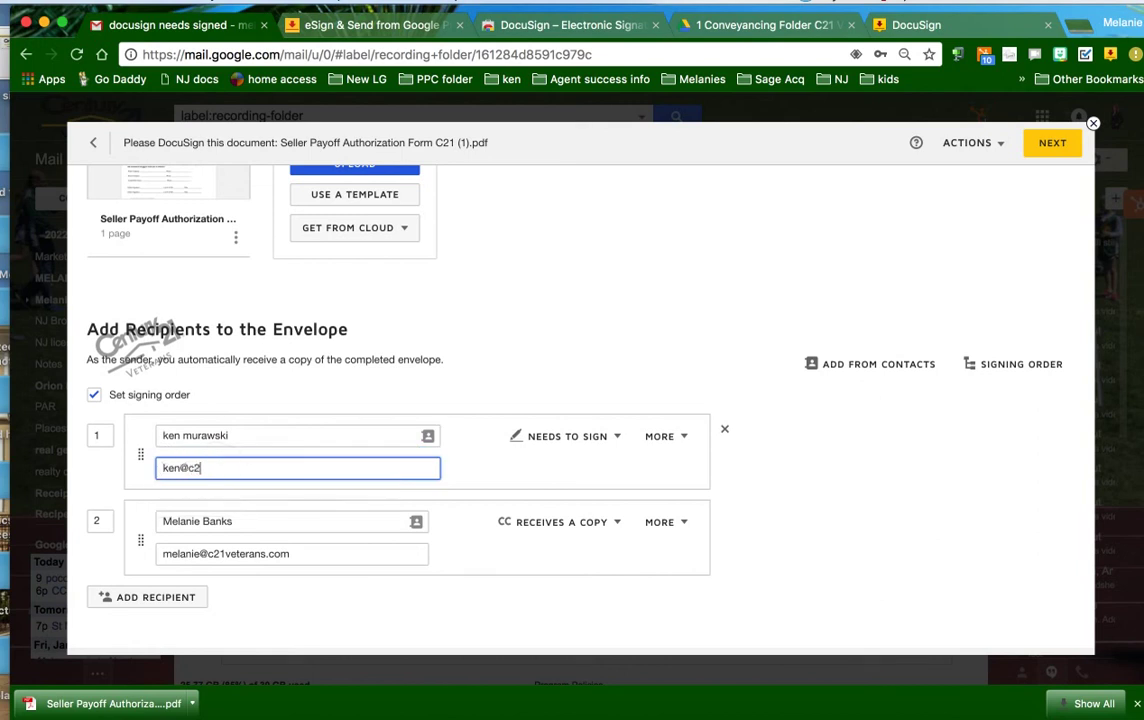
left_click(262, 438)
type("test")
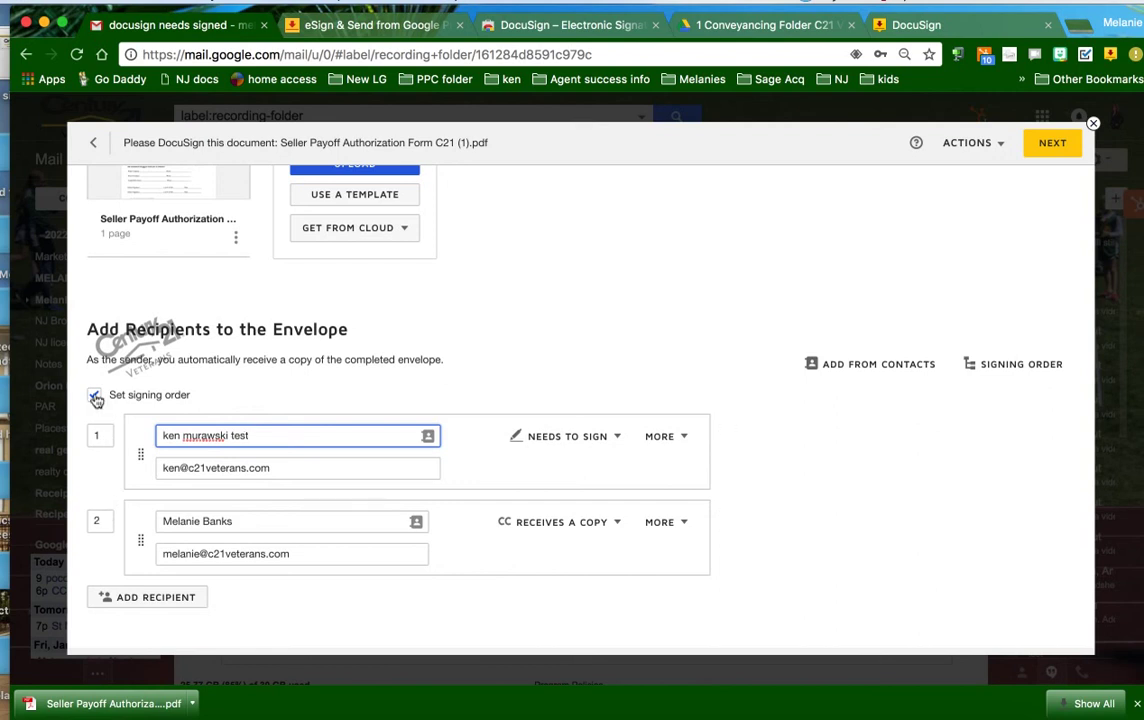
left_click(94, 395)
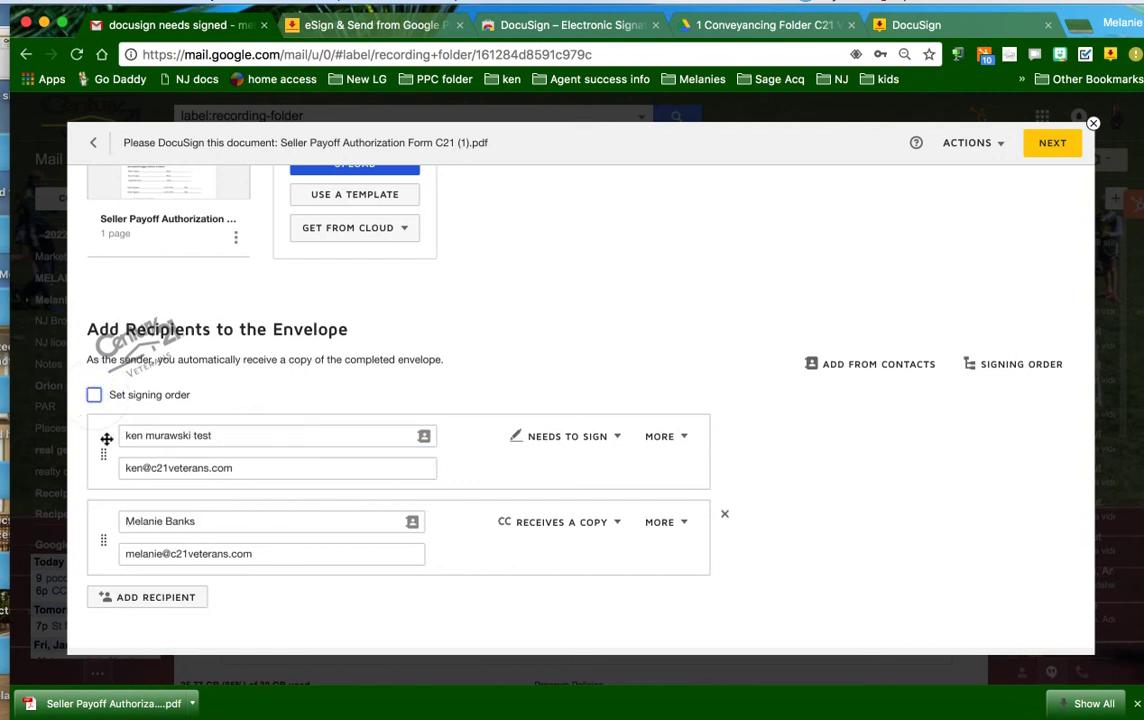
- Toggle the signing order on and back off
left_click(94, 395)
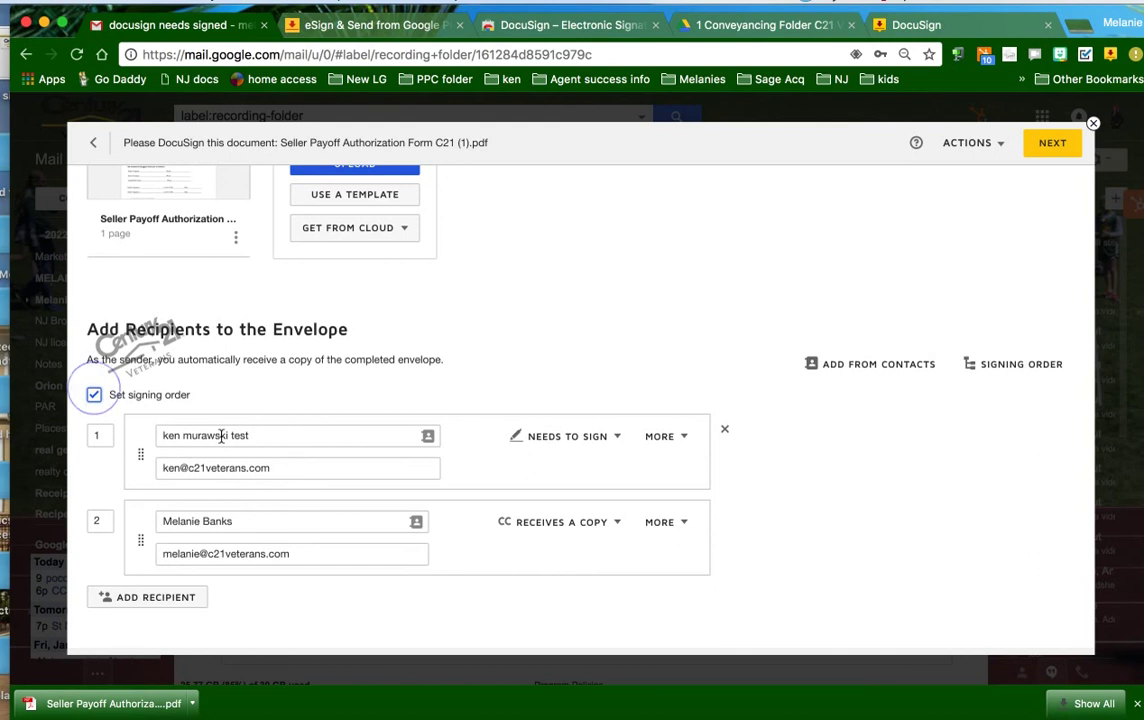
left_click(94, 395)
scroll(565, 628, "down", 2)
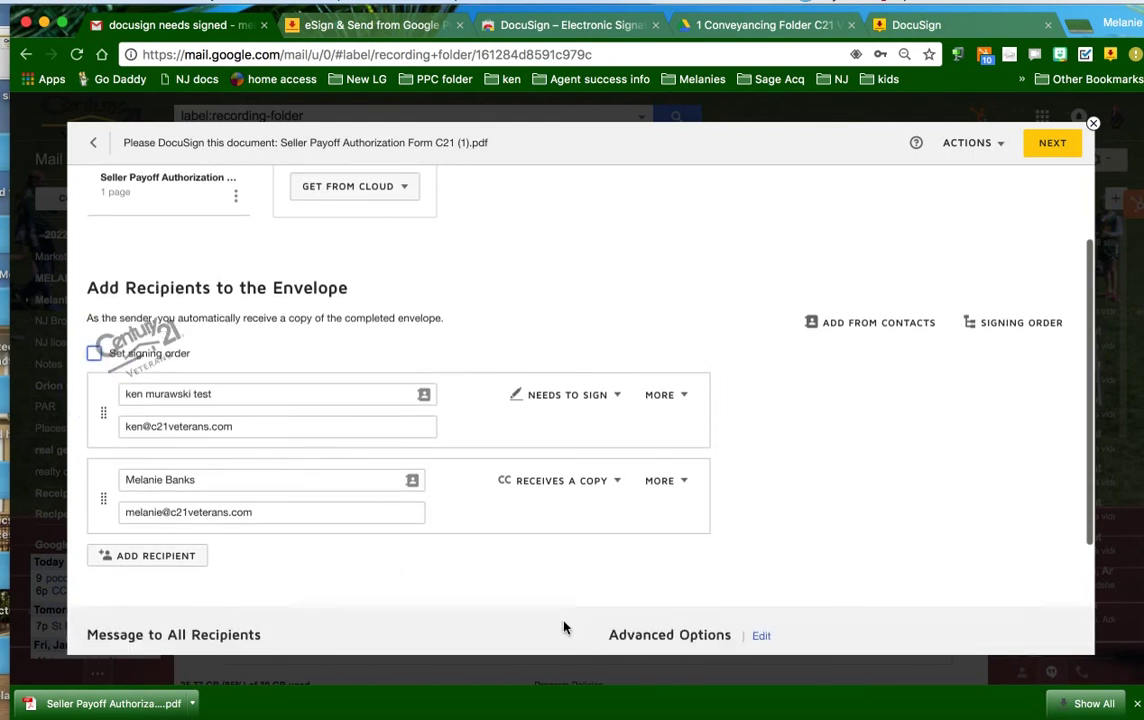
scroll(565, 628, "down", 3)
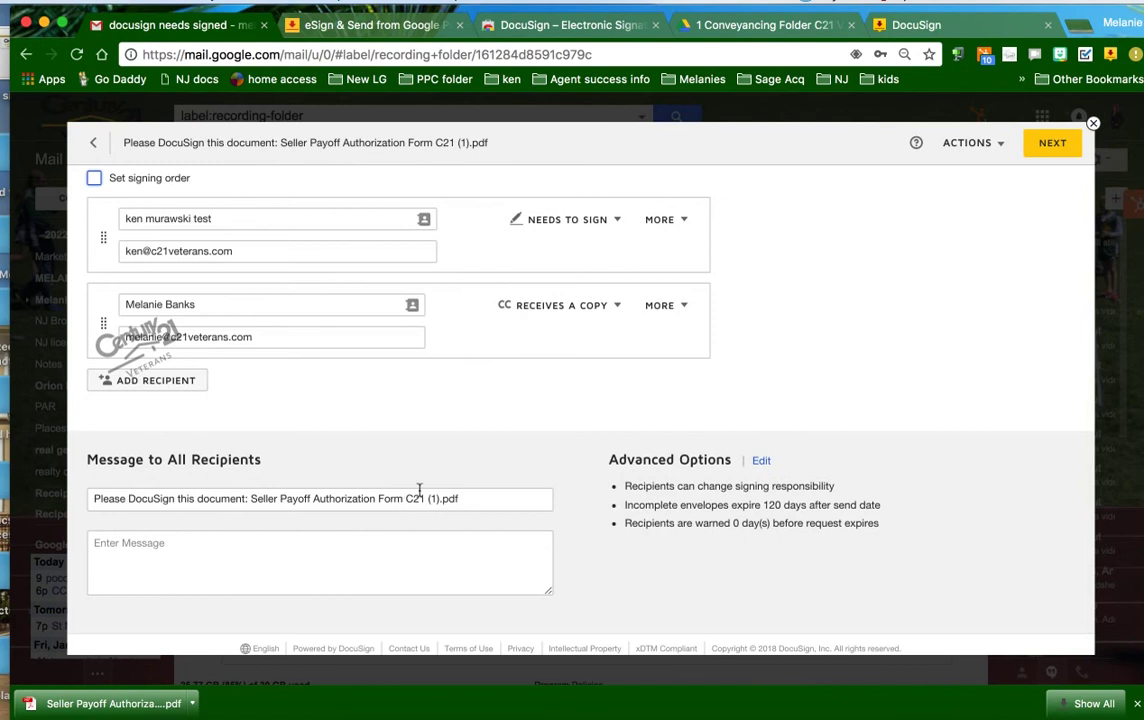
- Change the envelope subject to 'test for recording' and continue to field placement
triple_click(463, 498)
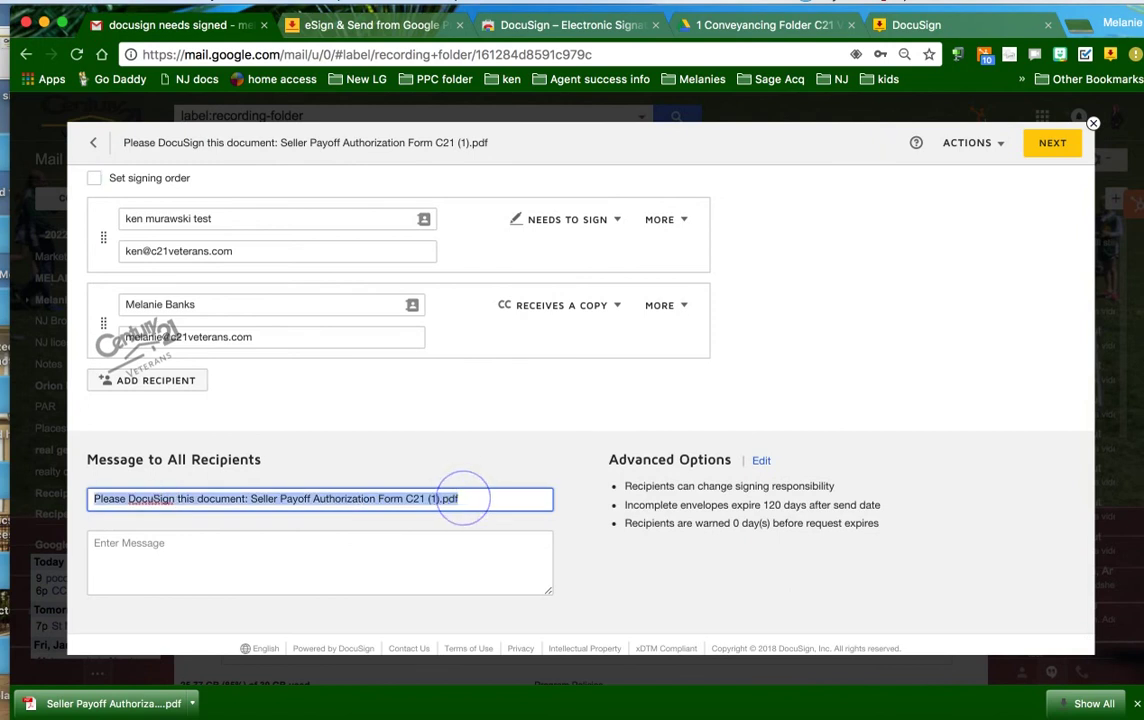
type("test for recording")
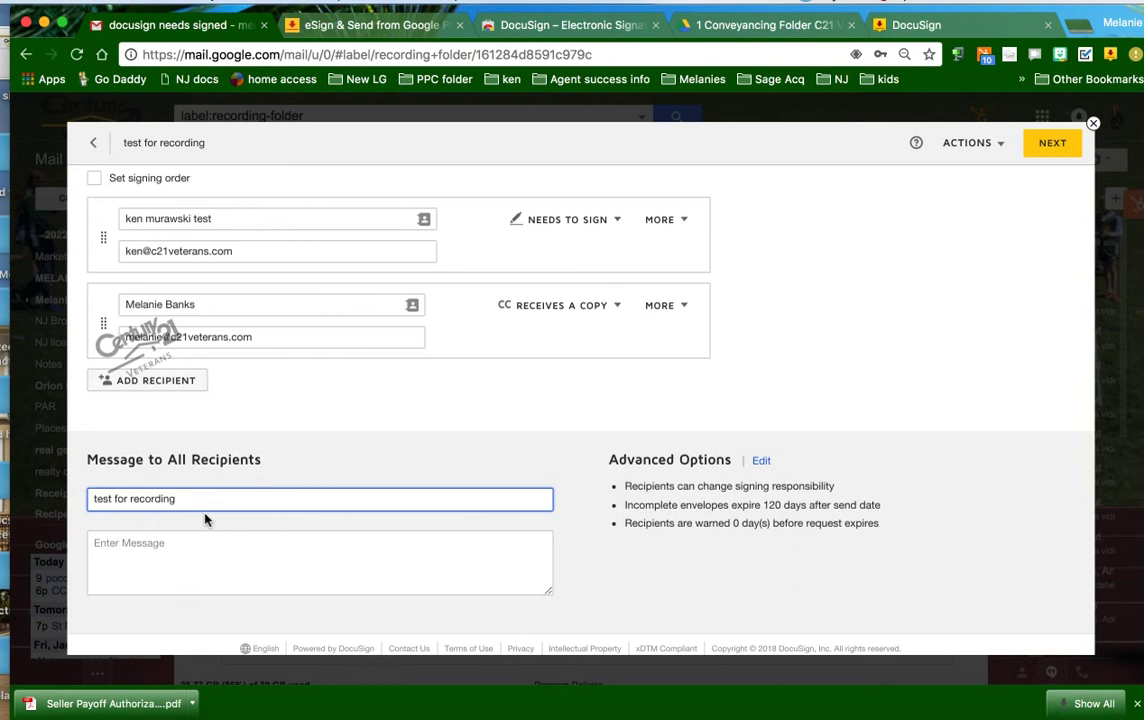
left_click(151, 544)
scroll(885, 318, "up", 4)
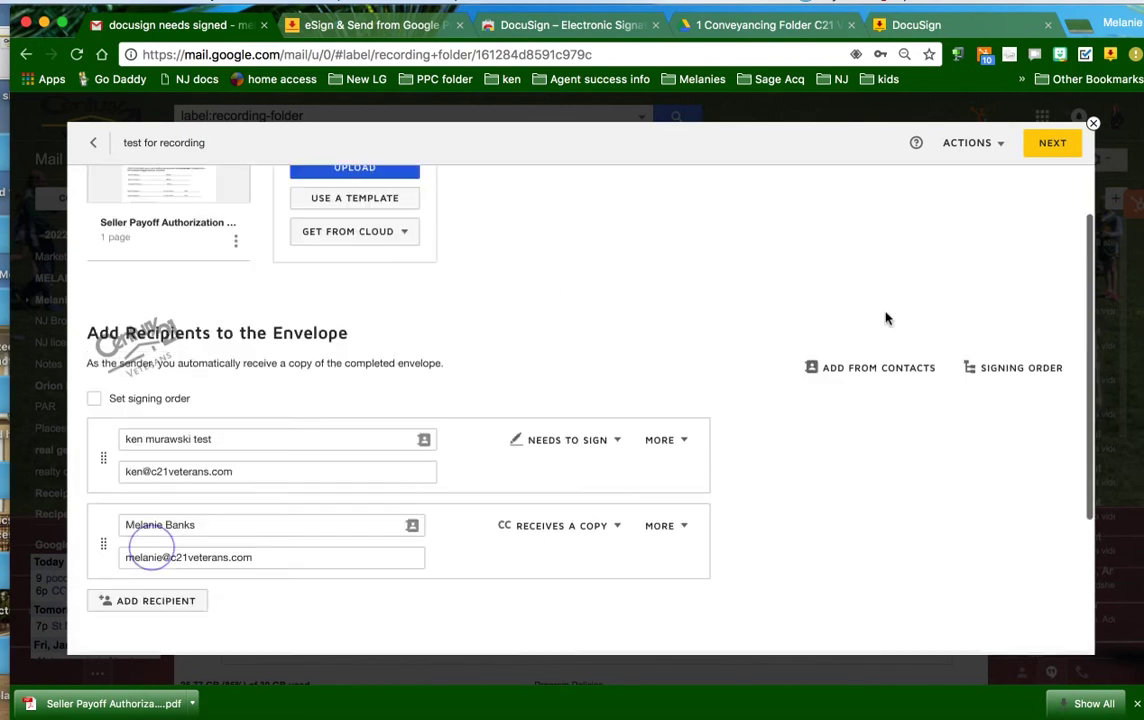
left_click(1050, 143)
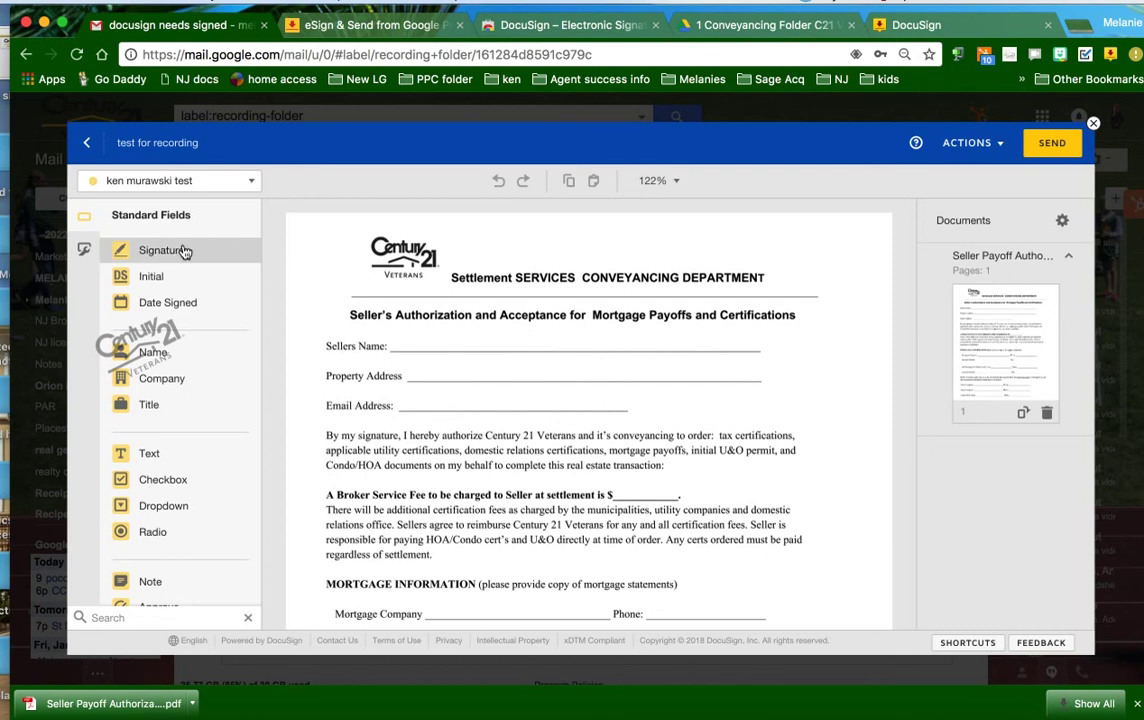
- Place a signature field on the Sellers' Signature line and check its recipient
scroll(430, 357, "down", 5)
scroll(430, 357, "down", 2)
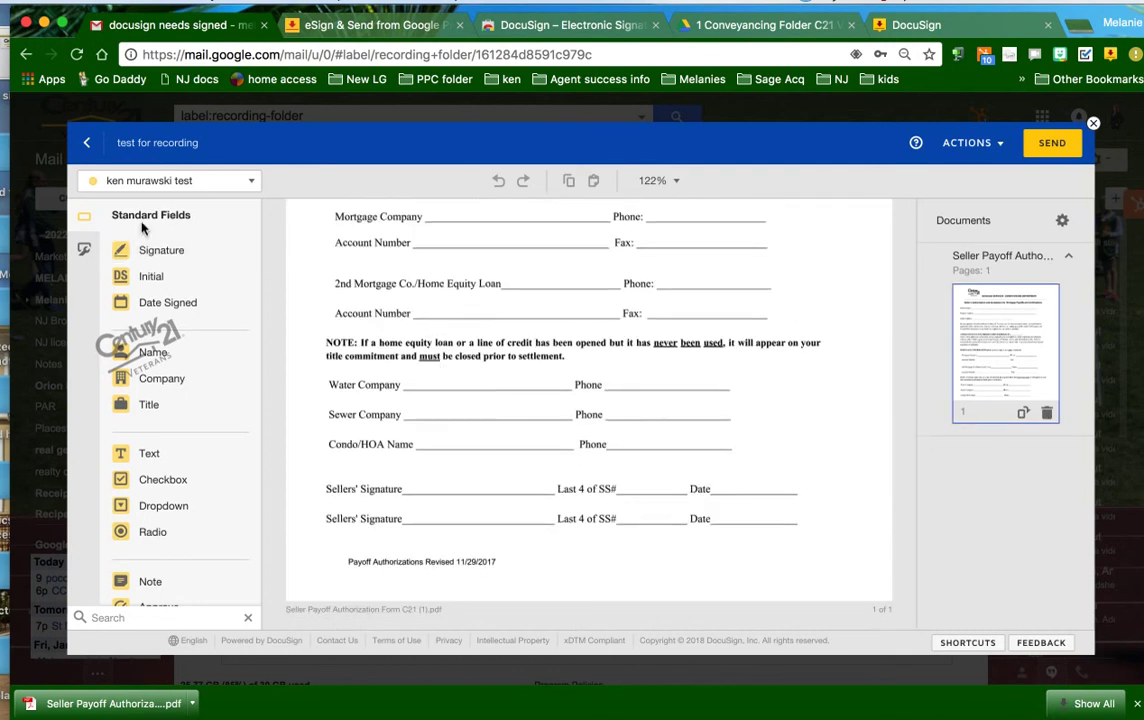
left_click(160, 250)
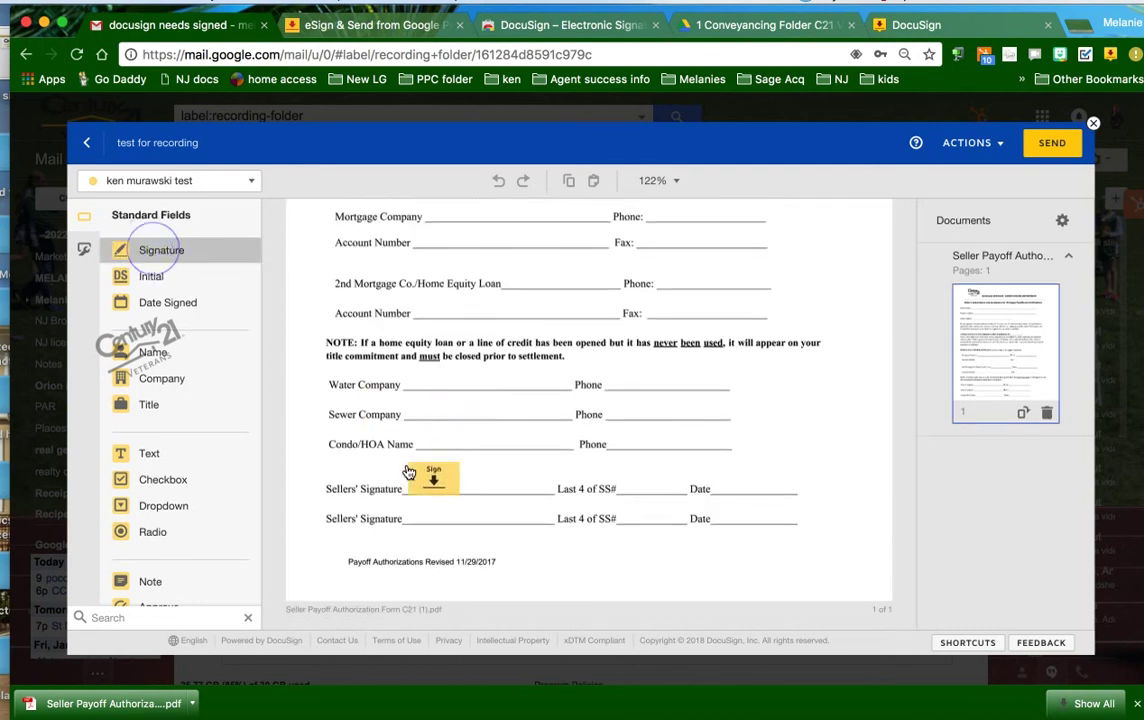
left_click(407, 470)
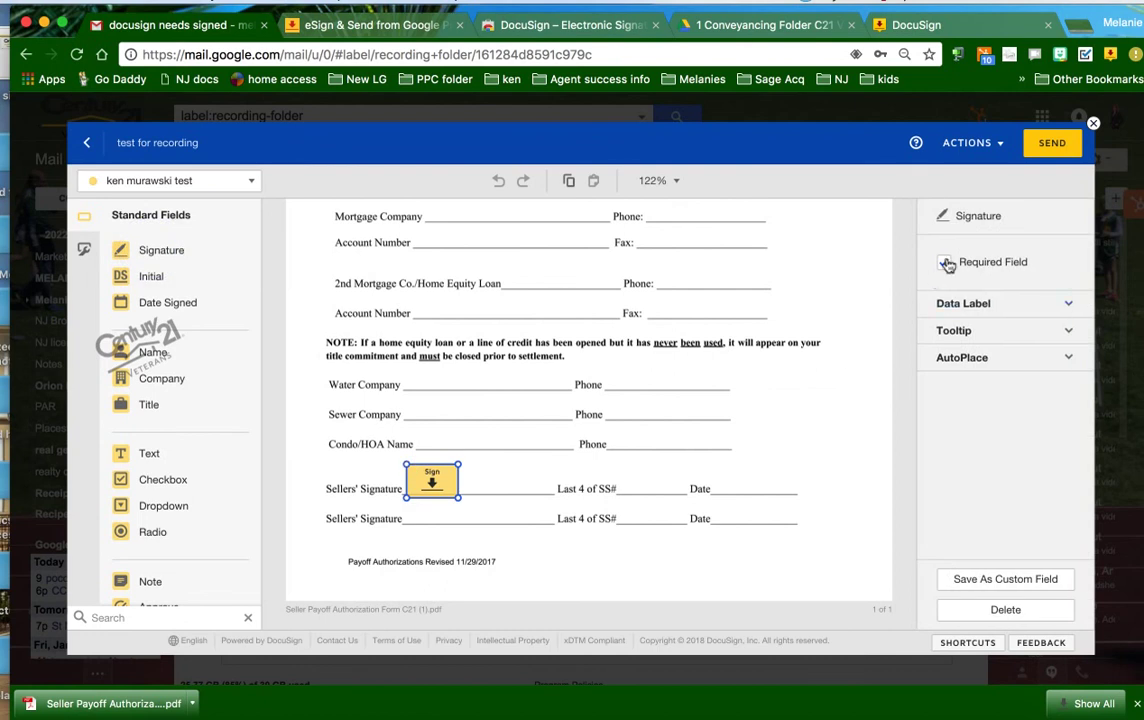
left_click(224, 179)
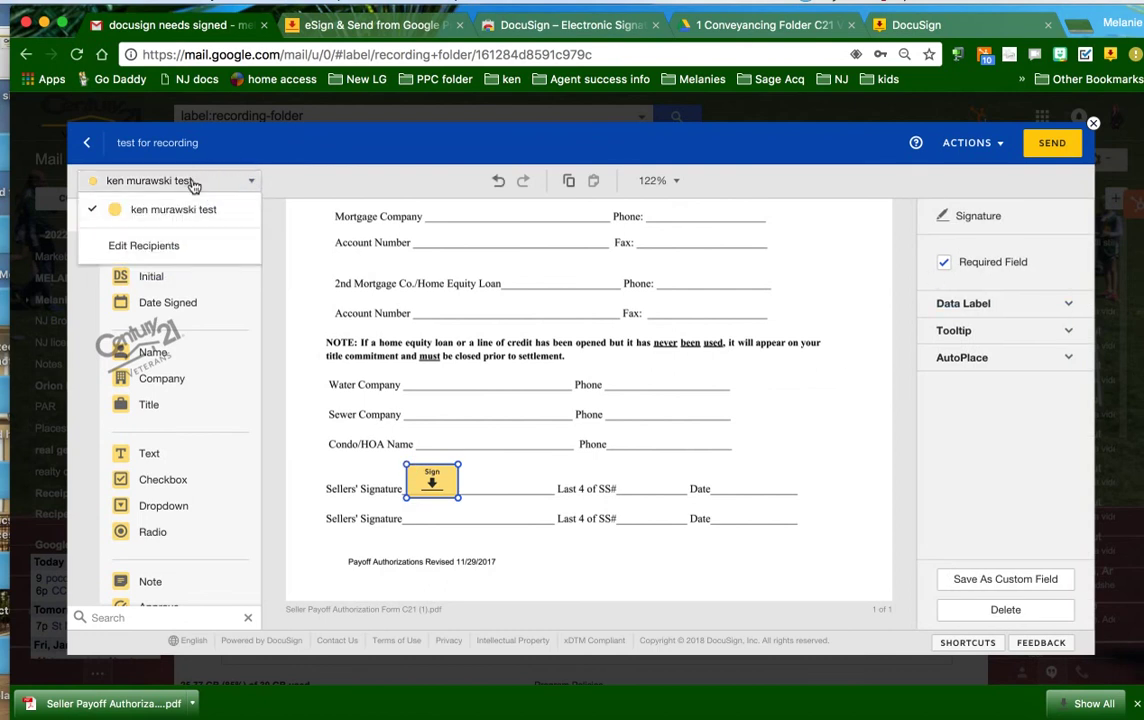
left_click(490, 335)
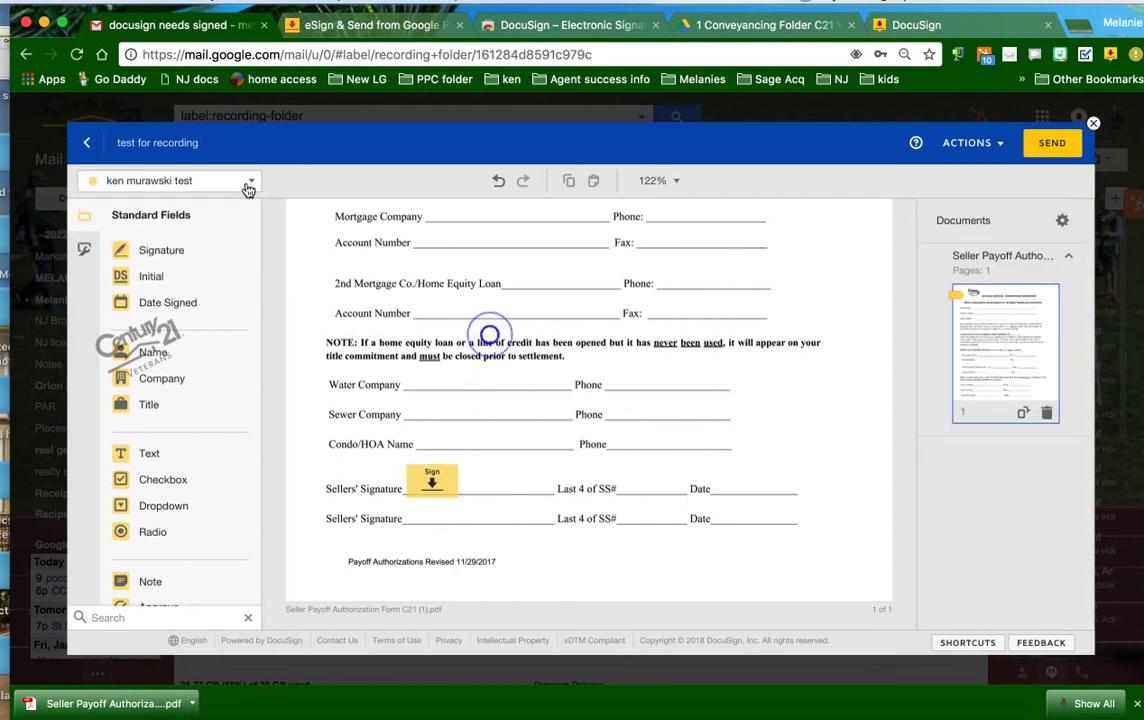
- Place an initial field on the payoff form
mouse_move(153, 277)
left_mouse_down()
mouse_move(297, 358)
mouse_move(305, 405)
left_mouse_up()
scroll(468, 378, "up", 3)
scroll(468, 378, "up", 5)
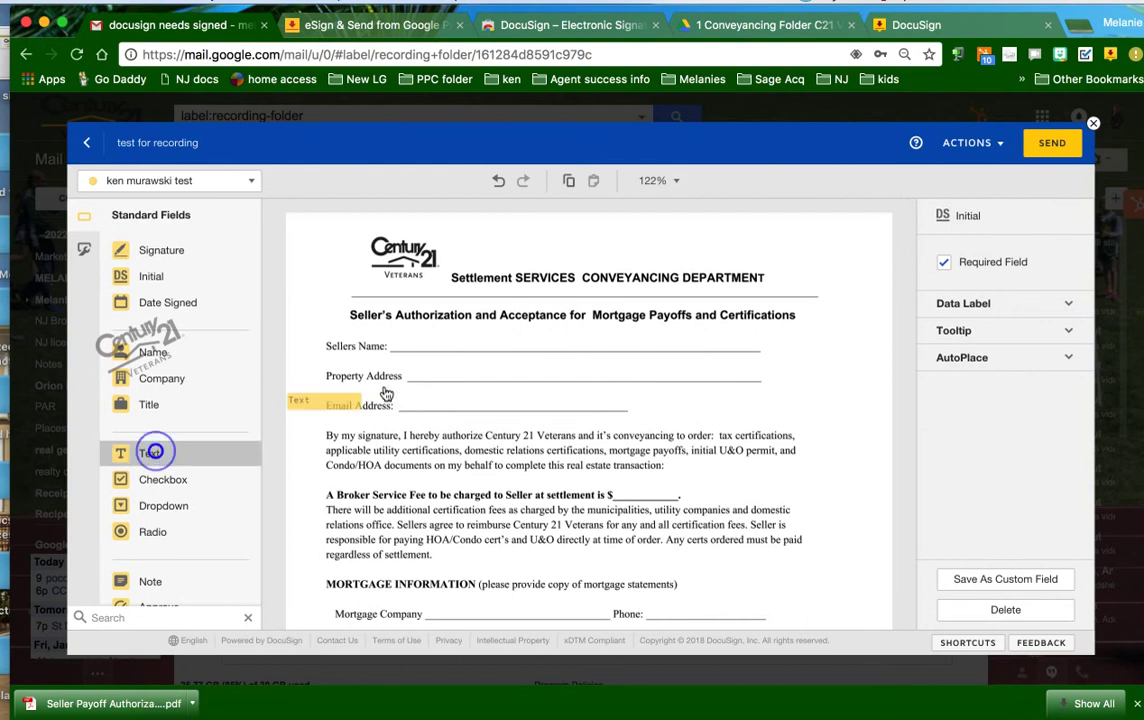
- Add a text field with default text 'Test' on Sellers Name and send the envelope
left_click_drag(155, 456, 403, 338)
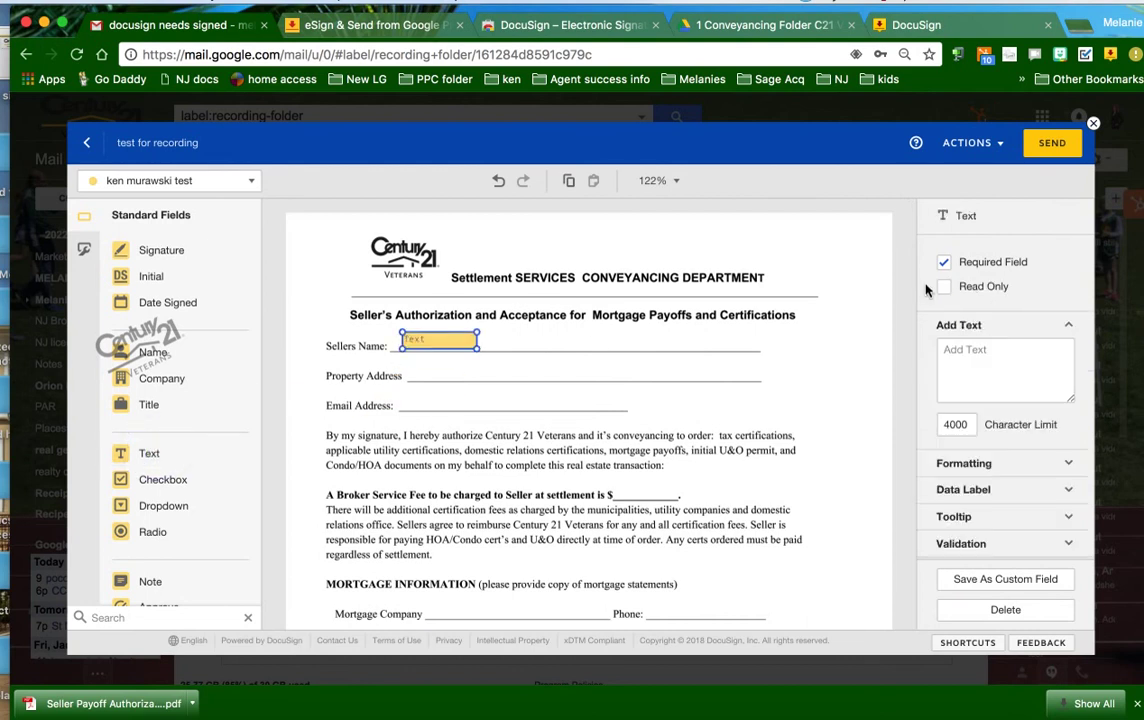
left_click(963, 352)
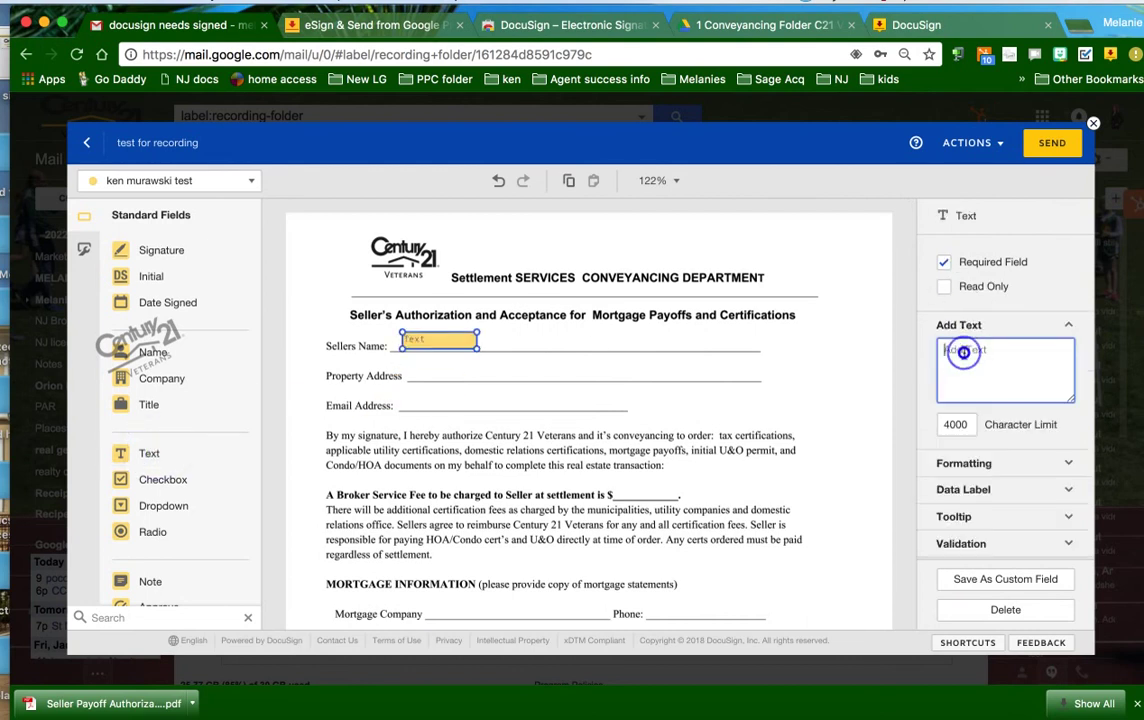
type("Test")
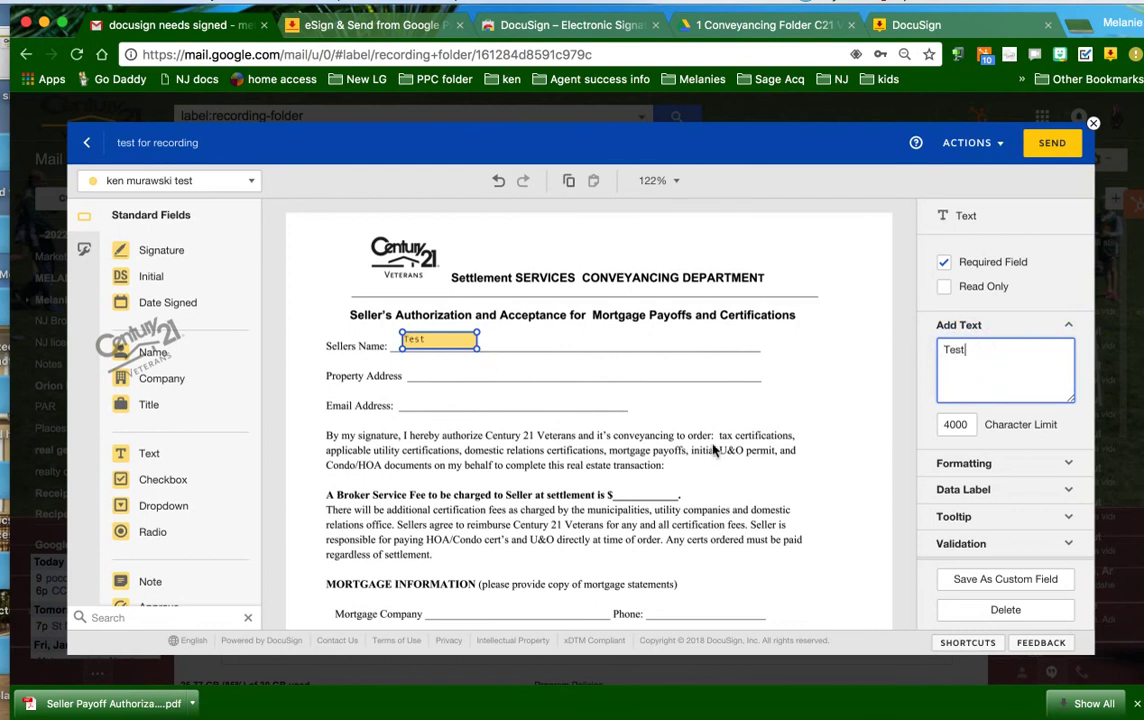
scroll(735, 447, "down", 1)
scroll(735, 447, "up", 1)
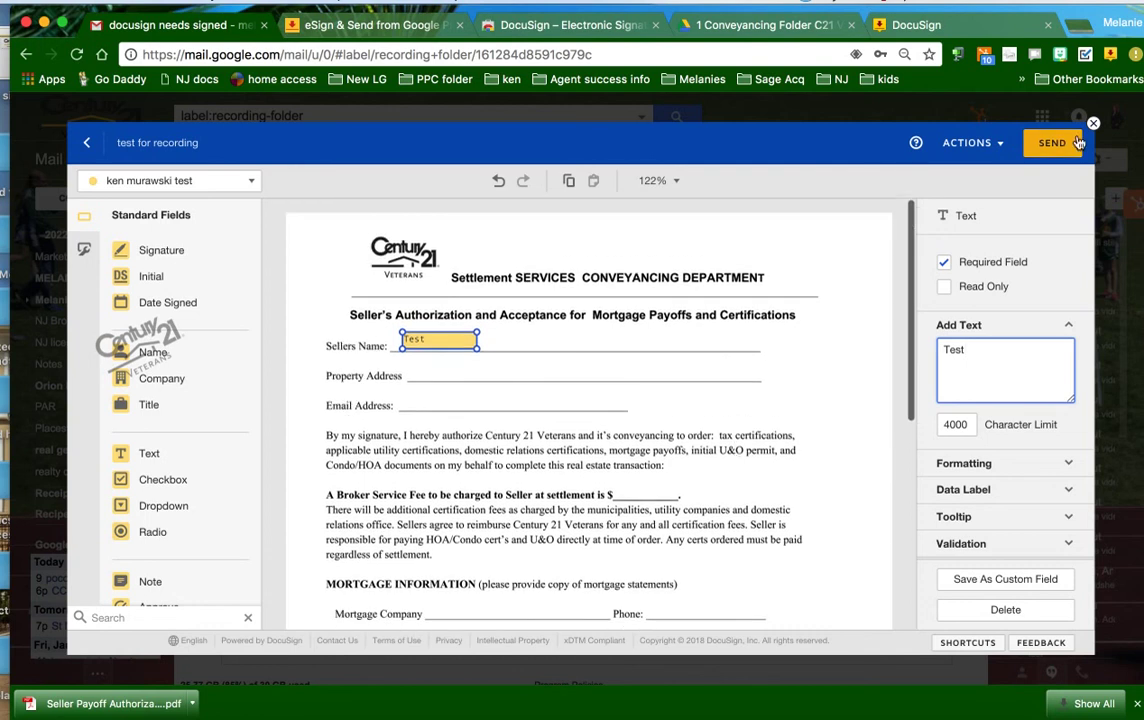
left_click(1050, 142)
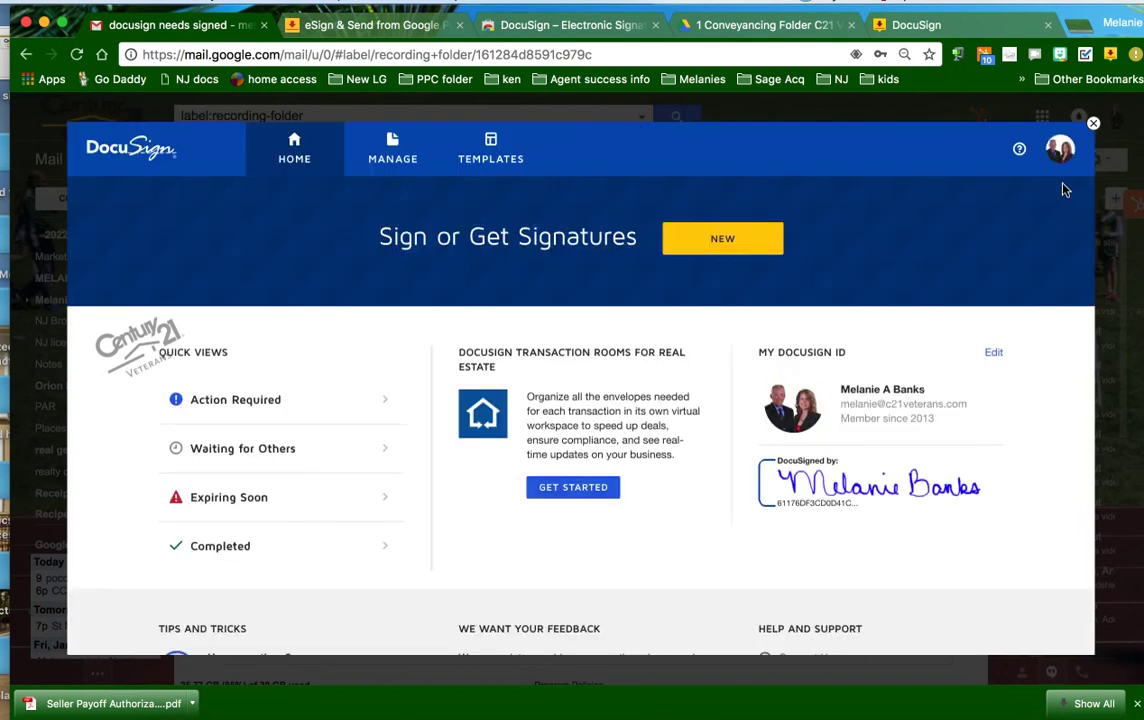
- Close DocuSign and switch to the Conveyancing Folder Drive tab previewing the payoff PDF
left_click(1094, 125)
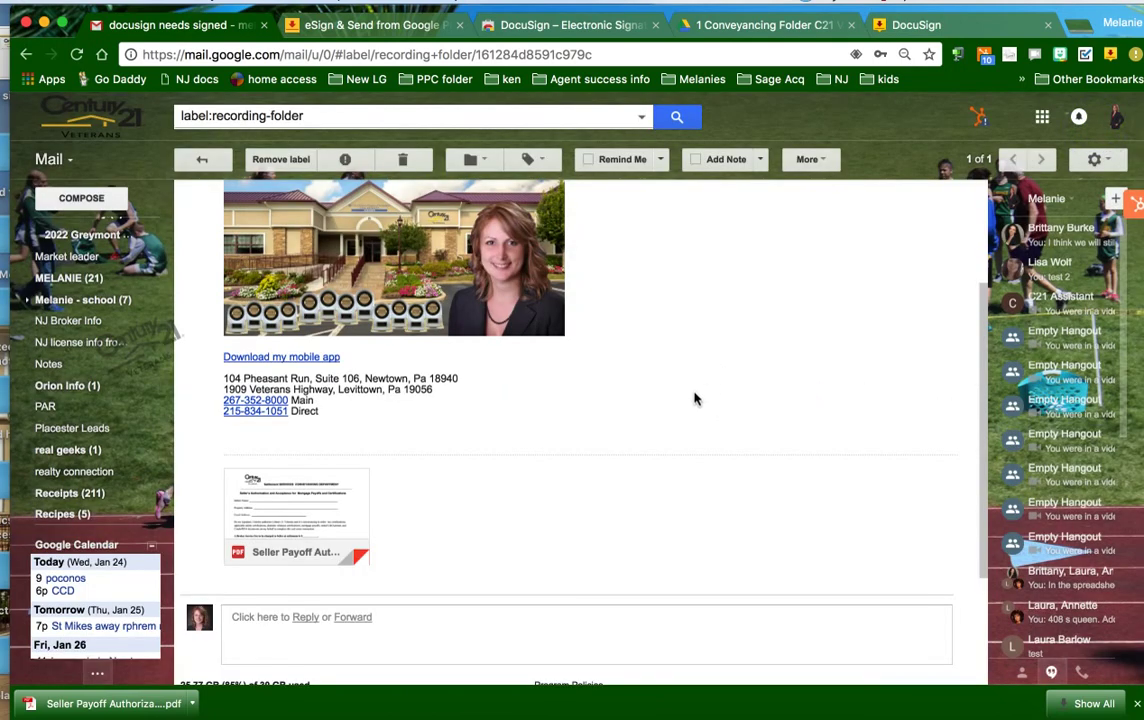
scroll(632, 445, "up", 3)
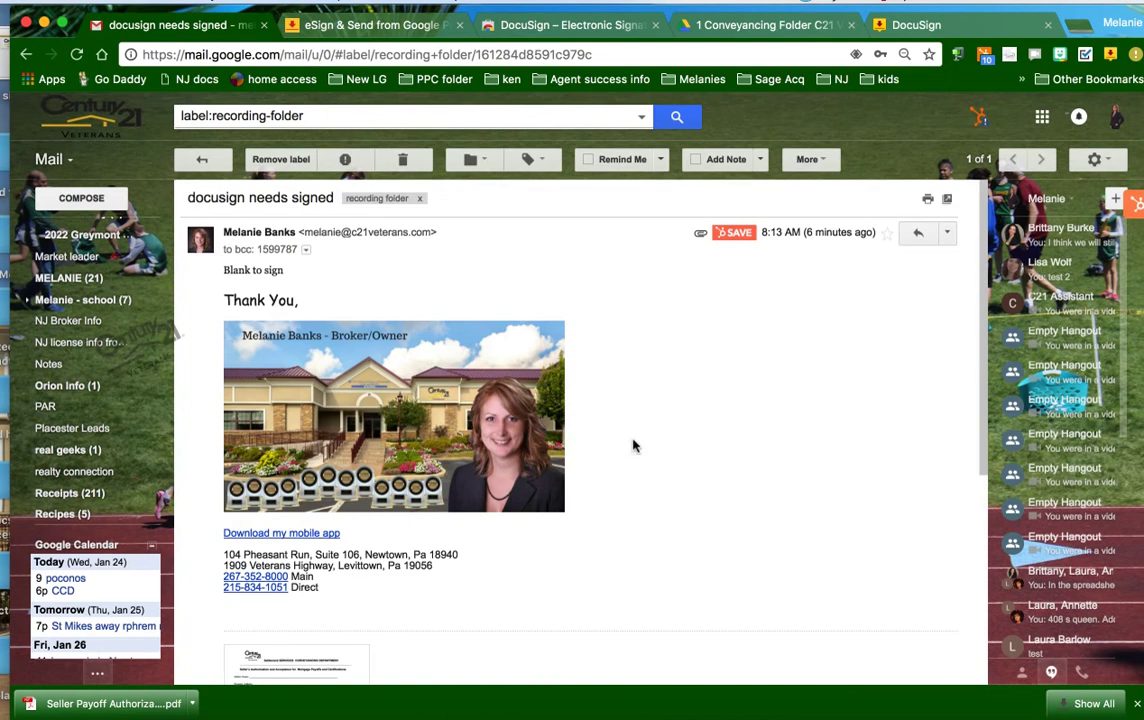
left_click(741, 27)
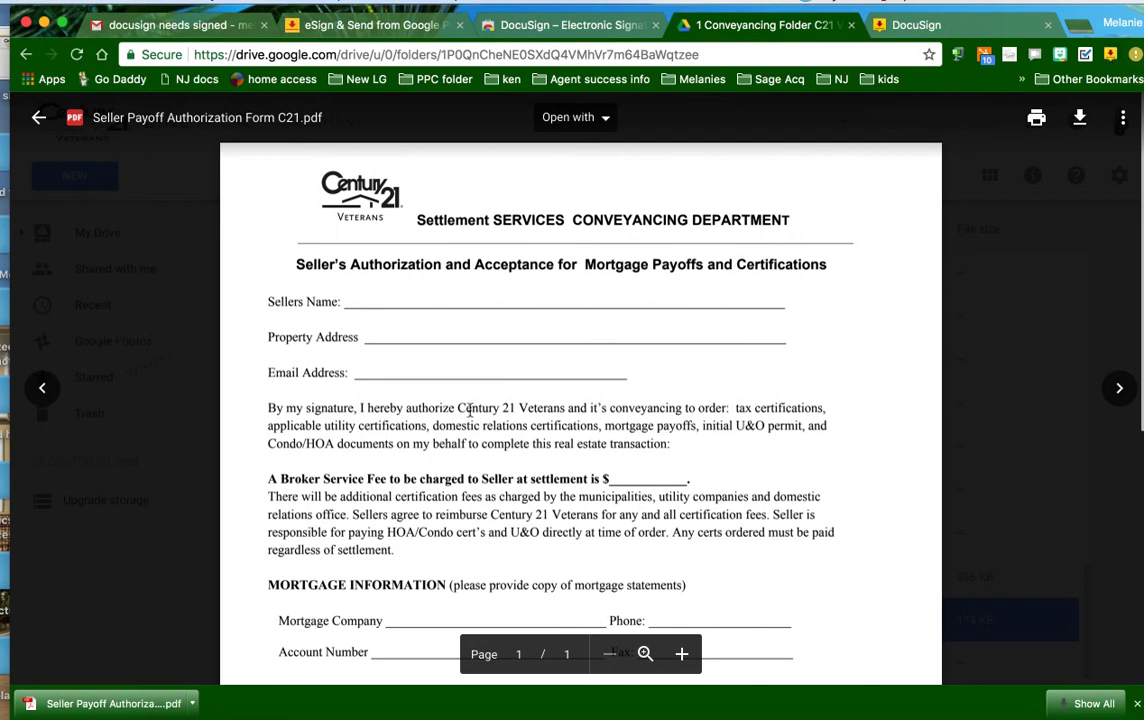
- Open Seller Payoff Authorization Form C21.pdf from Drive with DocuSign and close the extra tab
left_click(39, 117)
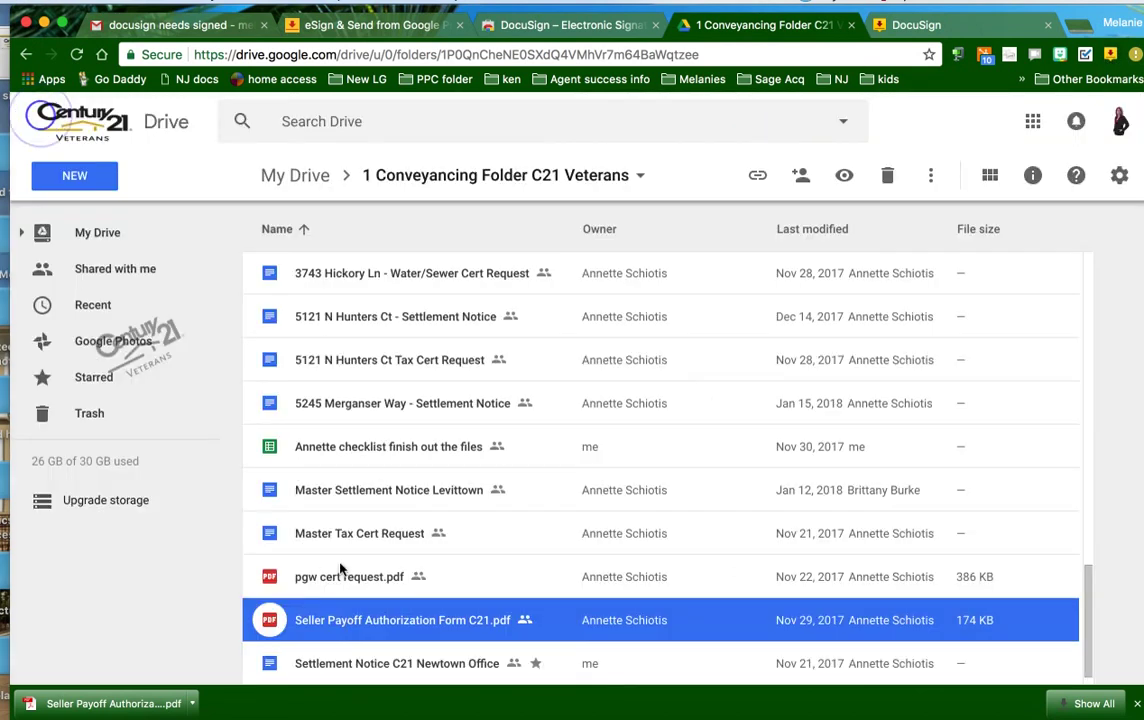
double_click(348, 628)
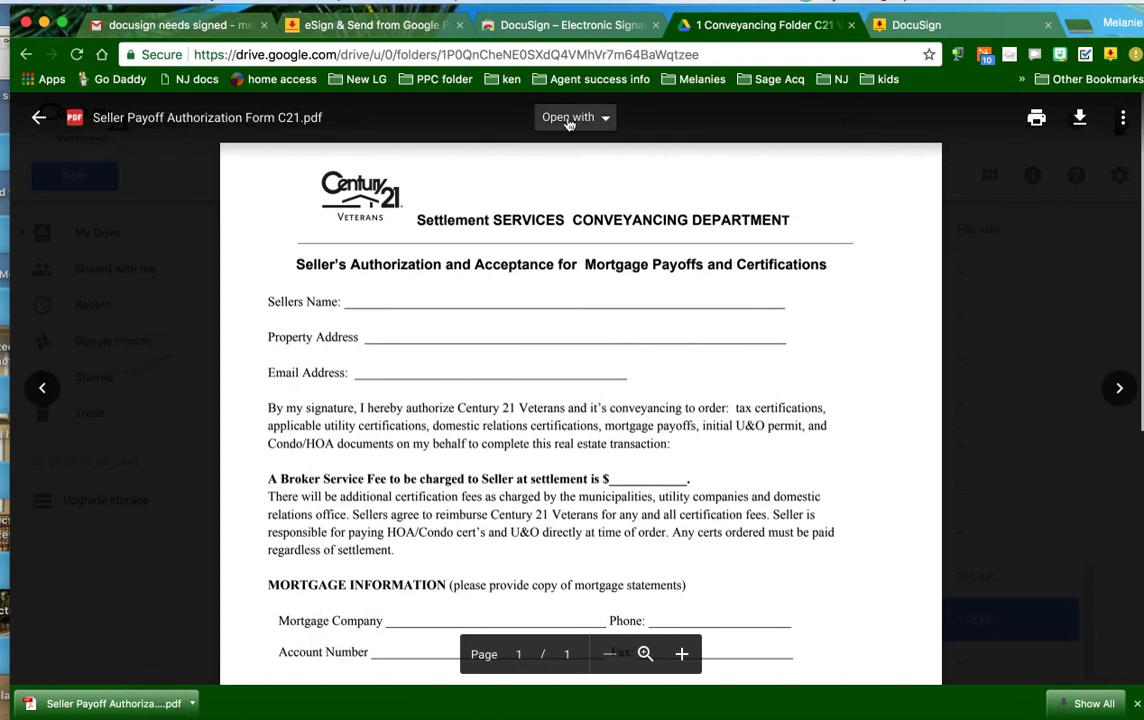
left_click(606, 120)
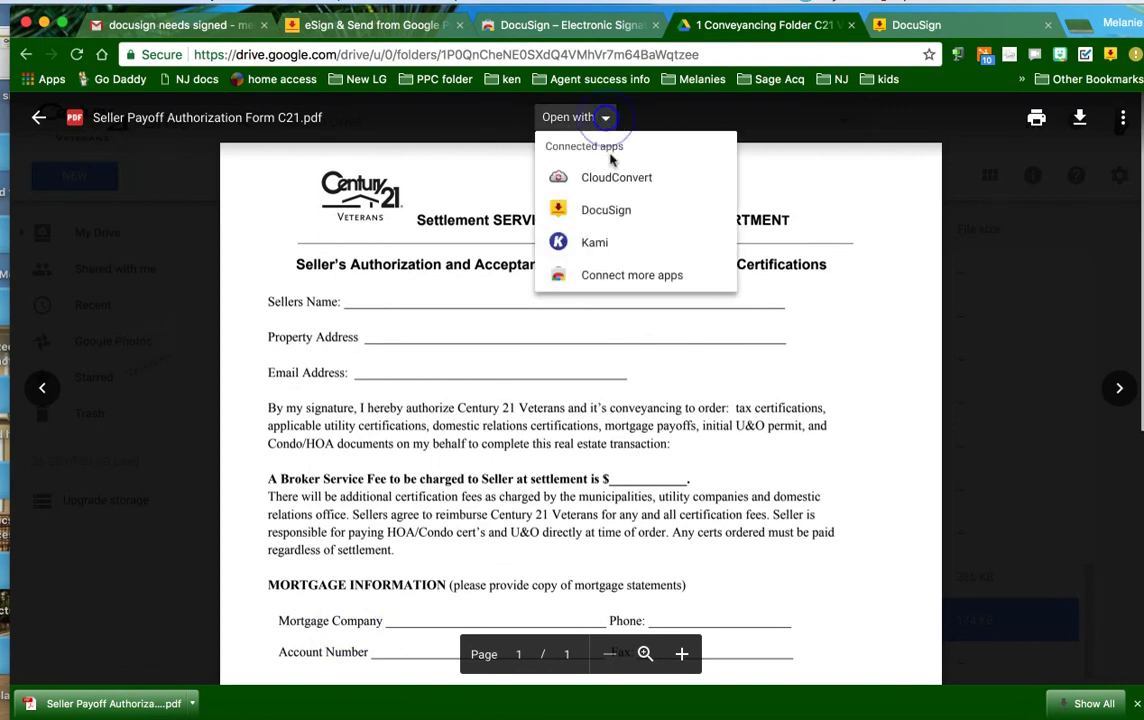
left_click(615, 209)
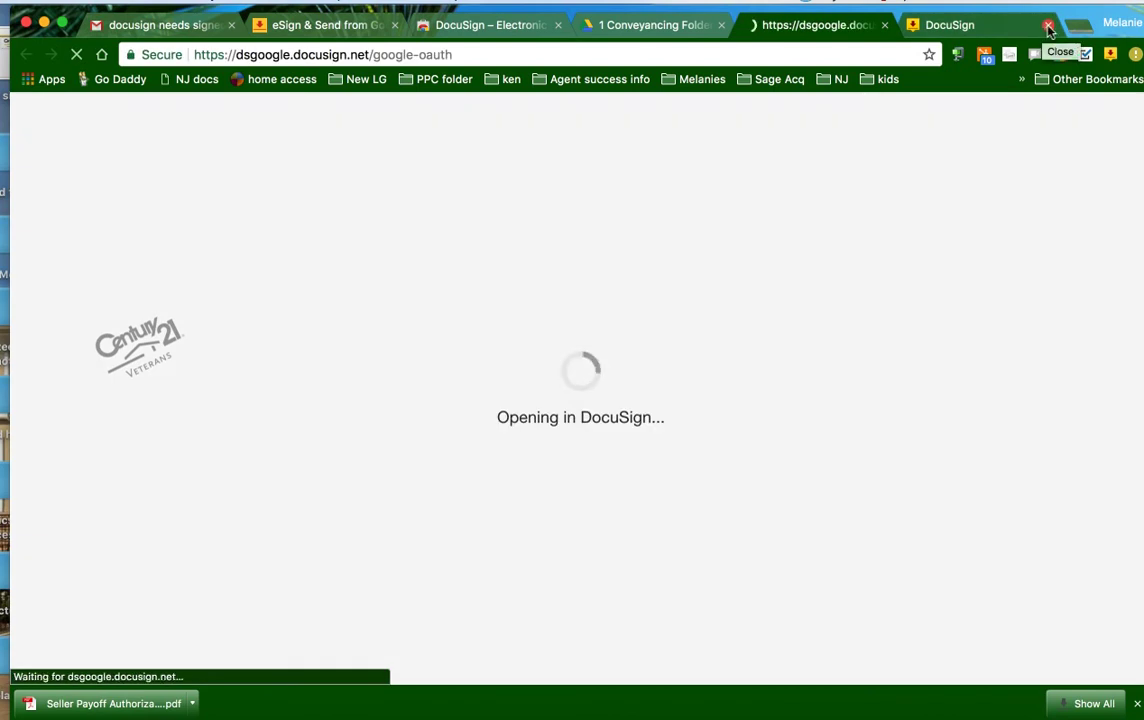
left_click(1048, 25)
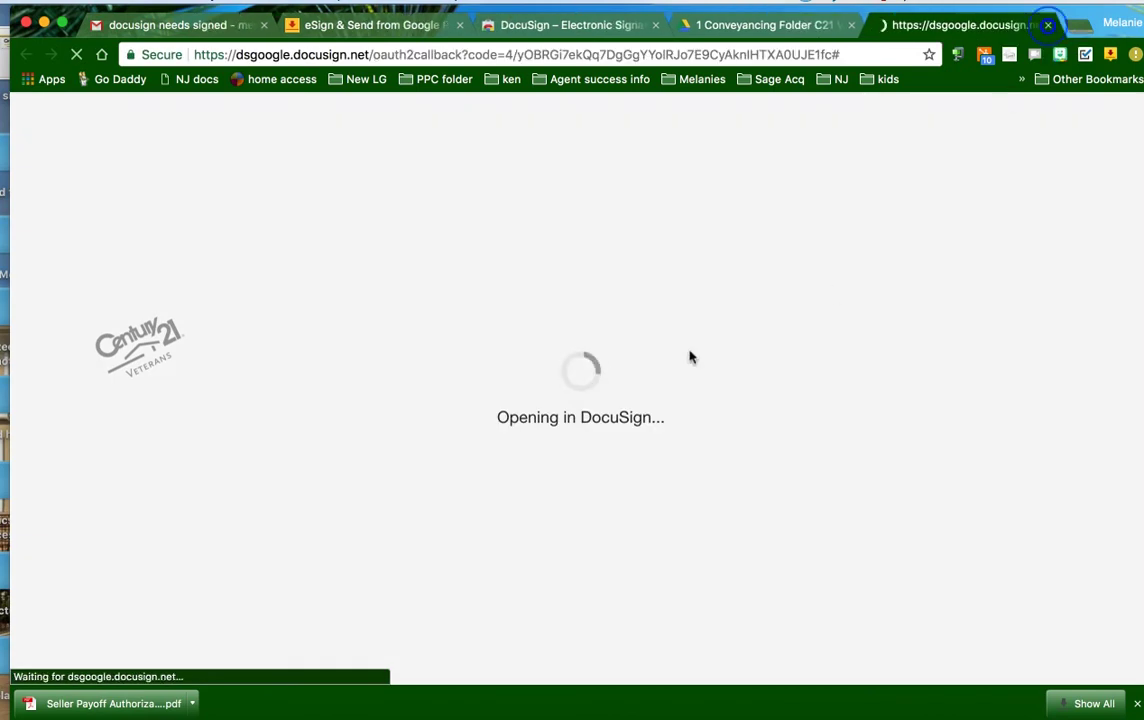